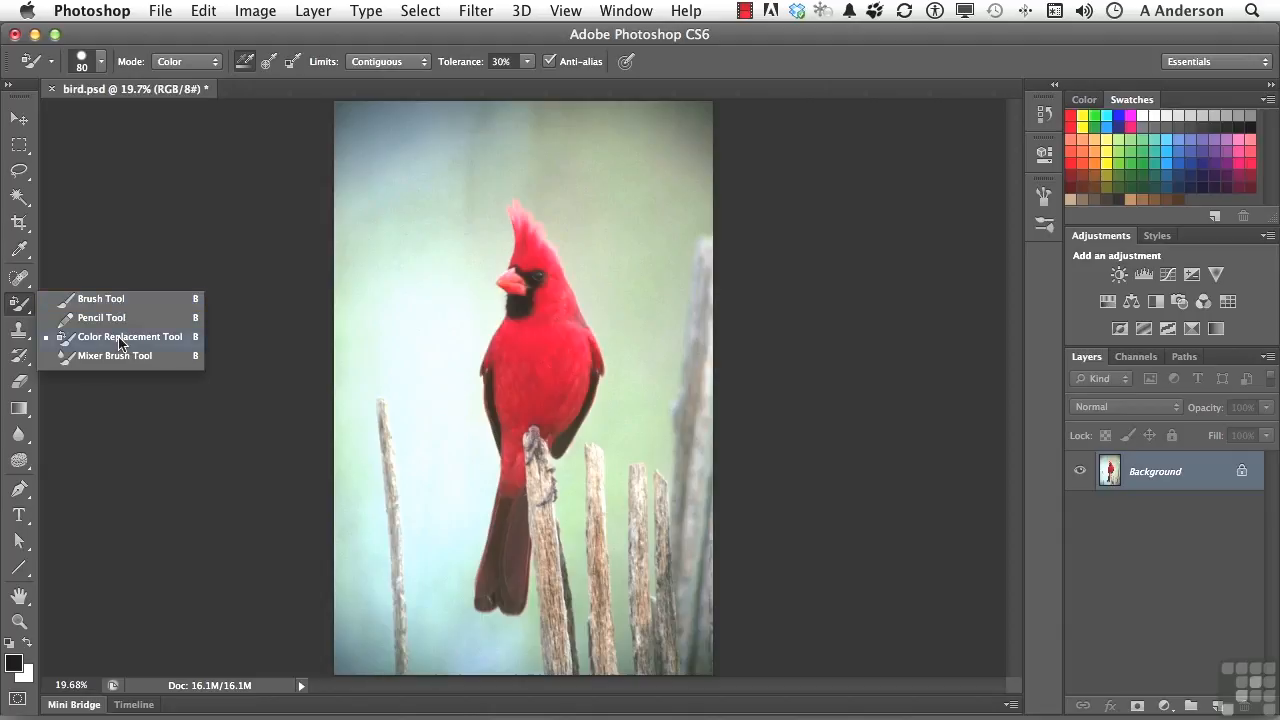
Set up the Color Replacement tool with brush size 90, Color mode, Contiguous limits and a light blue foreground color.
{"action": "left_click", "coordinate": [119, 338]}
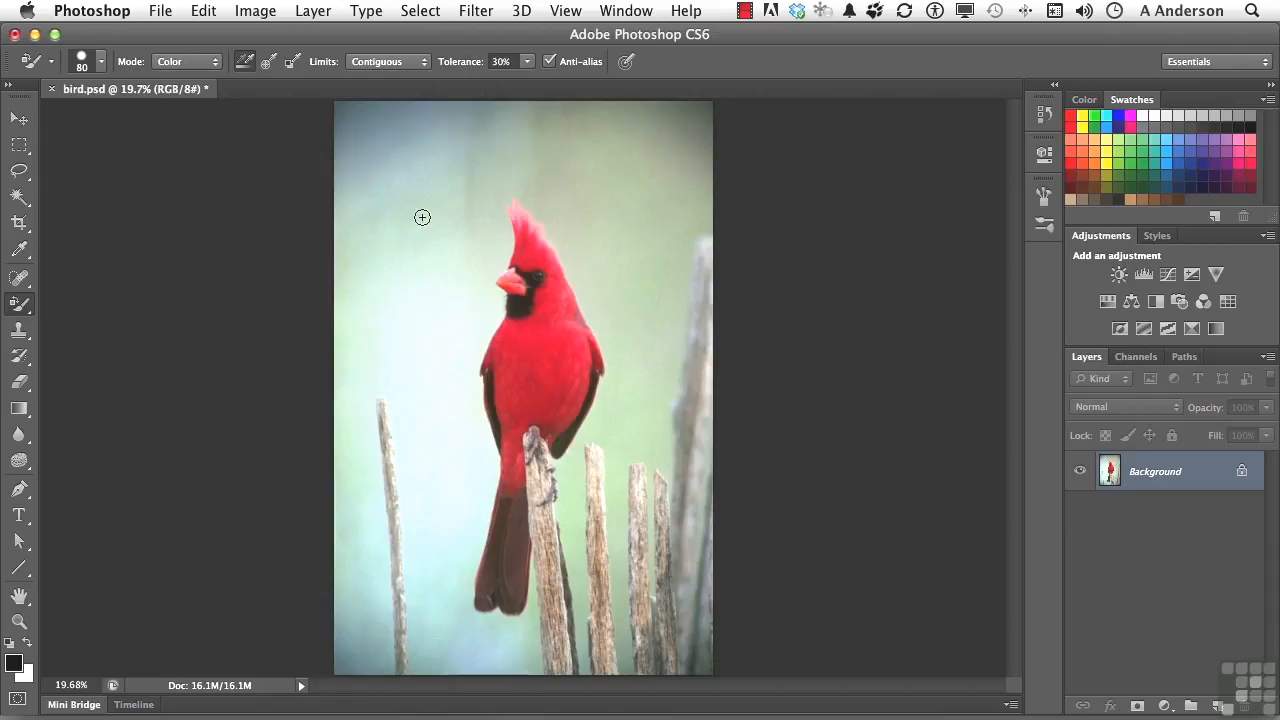
{"action": "key", "text": "bracketright"}
{"action": "left_click", "coordinate": [191, 63]}
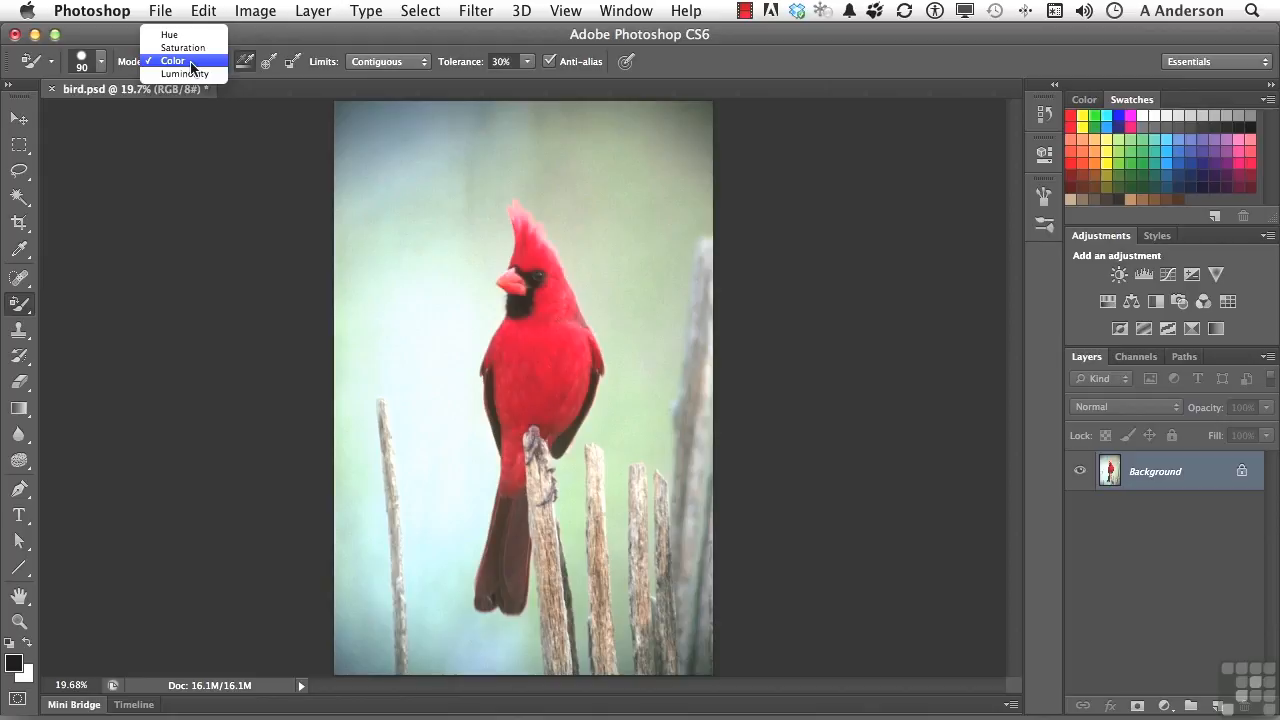
{"action": "left_click", "coordinate": [260, 29]}
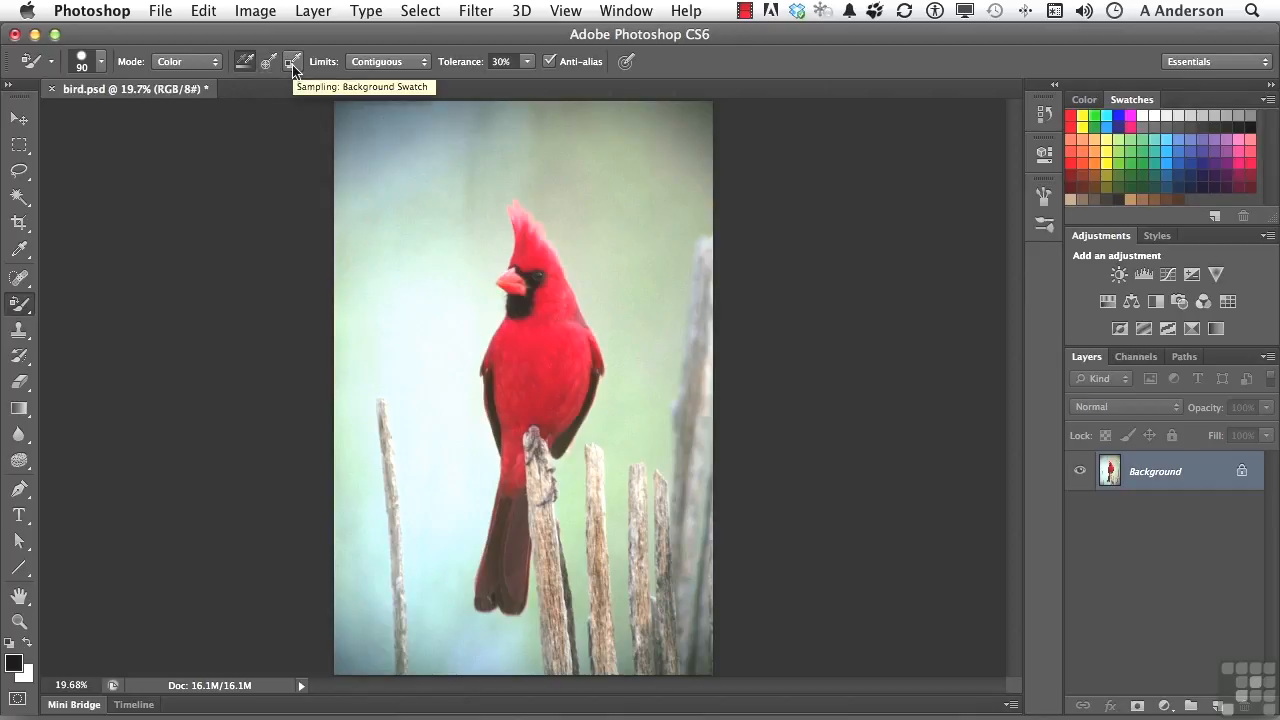
{"action": "left_click", "coordinate": [420, 63]}
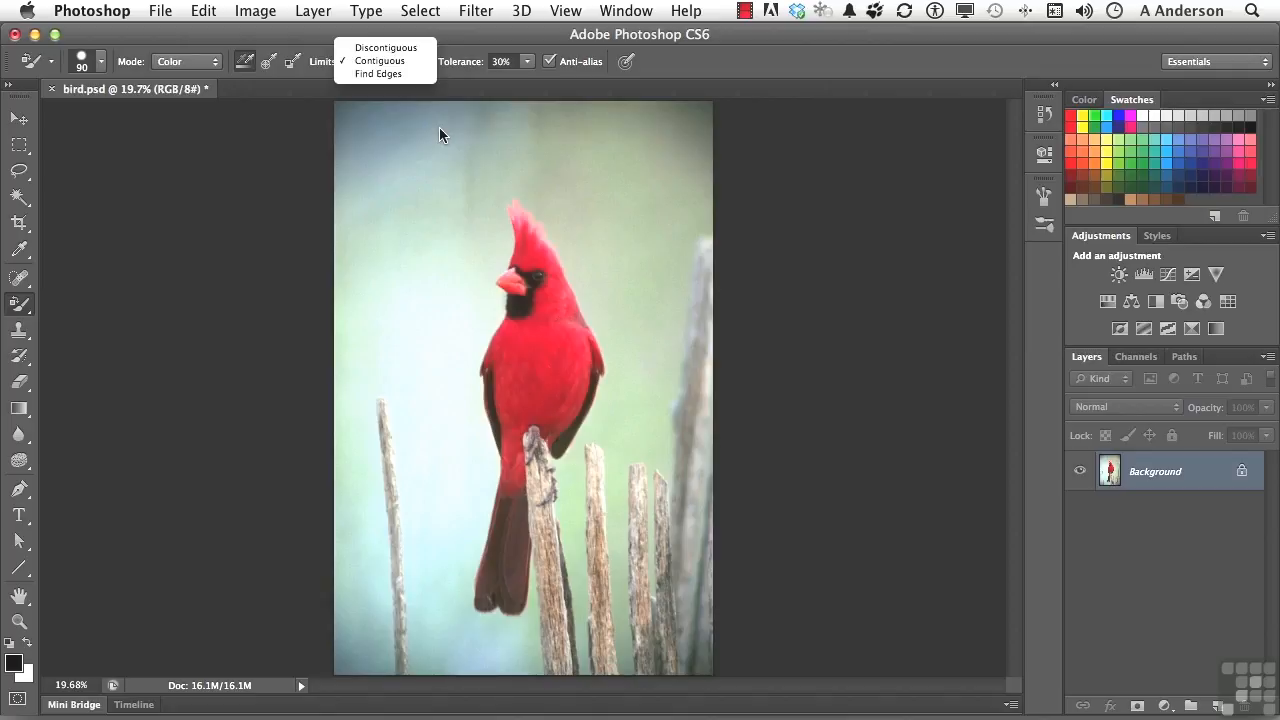
{"action": "left_click", "coordinate": [391, 64]}
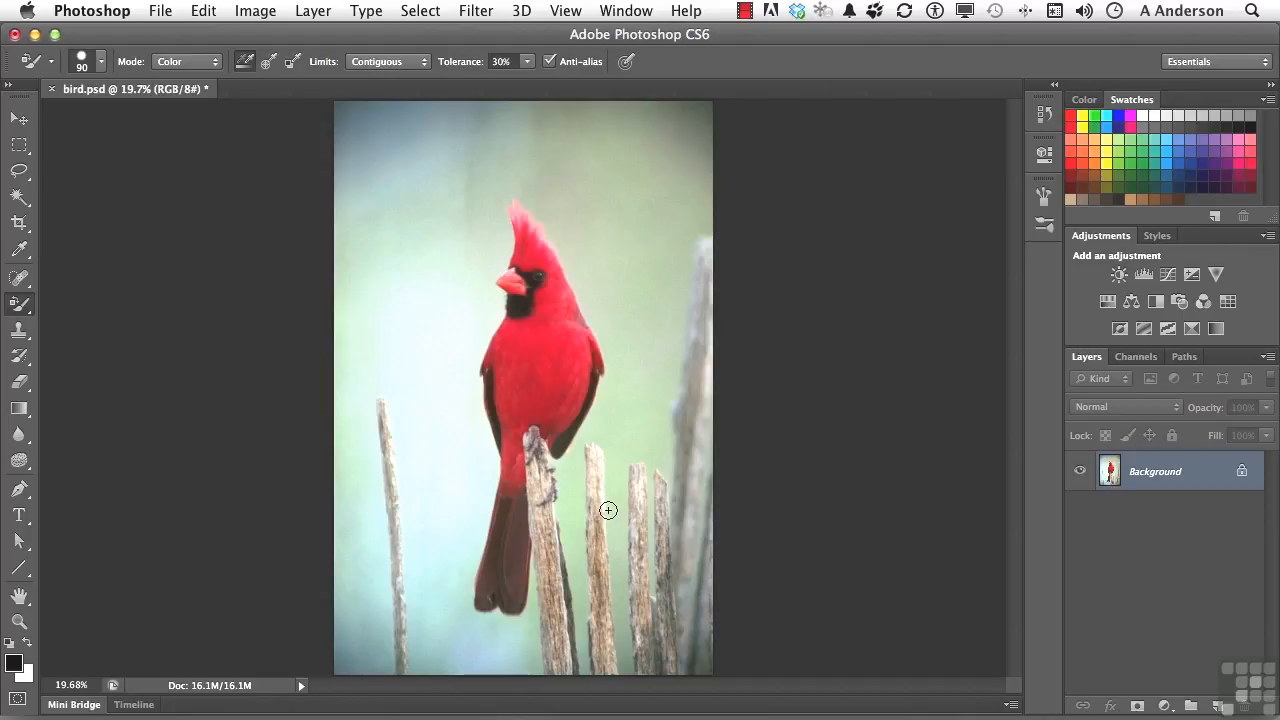
{"action": "left_click", "coordinate": [1165, 140]}
Recolor the red cardinal's body, wings, tail and crest light blue using continuous sampling at 30% tolerance.
{"action": "mouse_move", "coordinate": [552, 332]}
{"action": "left_mouse_down"}
{"action": "mouse_move", "coordinate": [545, 322]}
{"action": "mouse_move", "coordinate": [560, 331]}
{"action": "mouse_move", "coordinate": [568, 295]}
{"action": "mouse_move", "coordinate": [520, 211]}
{"action": "mouse_move", "coordinate": [517, 254]}
{"action": "mouse_move", "coordinate": [540, 268]}
{"action": "mouse_move", "coordinate": [526, 228]}
{"action": "mouse_move", "coordinate": [554, 296]}
{"action": "mouse_move", "coordinate": [515, 327]}
{"action": "mouse_move", "coordinate": [543, 305]}
{"action": "mouse_move", "coordinate": [562, 309]}
{"action": "mouse_move", "coordinate": [567, 291]}
{"action": "mouse_move", "coordinate": [597, 368]}
{"action": "mouse_move", "coordinate": [560, 332]}
{"action": "mouse_move", "coordinate": [568, 372]}
{"action": "mouse_move", "coordinate": [505, 325]}
{"action": "mouse_move", "coordinate": [495, 412]}
{"action": "mouse_move", "coordinate": [501, 366]}
{"action": "mouse_move", "coordinate": [536, 388]}
{"action": "mouse_move", "coordinate": [597, 362]}
{"action": "mouse_move", "coordinate": [556, 448]}
{"action": "mouse_move", "coordinate": [582, 418]}
{"action": "mouse_move", "coordinate": [570, 410]}
{"action": "mouse_move", "coordinate": [566, 430]}
{"action": "mouse_move", "coordinate": [535, 392]}
{"action": "mouse_move", "coordinate": [505, 420]}
{"action": "mouse_move", "coordinate": [503, 436]}
{"action": "mouse_move", "coordinate": [525, 415]}
{"action": "mouse_move", "coordinate": [552, 436]}
{"action": "mouse_move", "coordinate": [526, 420]}
{"action": "mouse_move", "coordinate": [513, 440]}
{"action": "mouse_move", "coordinate": [520, 476]}
{"action": "mouse_move", "coordinate": [491, 375]}
{"action": "mouse_move", "coordinate": [506, 495]}
{"action": "mouse_move", "coordinate": [518, 482]}
{"action": "mouse_move", "coordinate": [512, 515]}
{"action": "mouse_move", "coordinate": [503, 508]}
{"action": "mouse_move", "coordinate": [507, 572]}
{"action": "mouse_move", "coordinate": [525, 522]}
{"action": "mouse_move", "coordinate": [517, 600]}
{"action": "mouse_move", "coordinate": [505, 590]}
{"action": "mouse_move", "coordinate": [512, 608]}
{"action": "mouse_move", "coordinate": [483, 607]}
{"action": "mouse_move", "coordinate": [495, 549]}
{"action": "mouse_move", "coordinate": [486, 585]}
{"action": "mouse_move", "coordinate": [505, 565]}
{"action": "mouse_move", "coordinate": [488, 590]}
{"action": "mouse_move", "coordinate": [480, 578]}
{"action": "mouse_move", "coordinate": [514, 532]}
{"action": "left_mouse_up"}
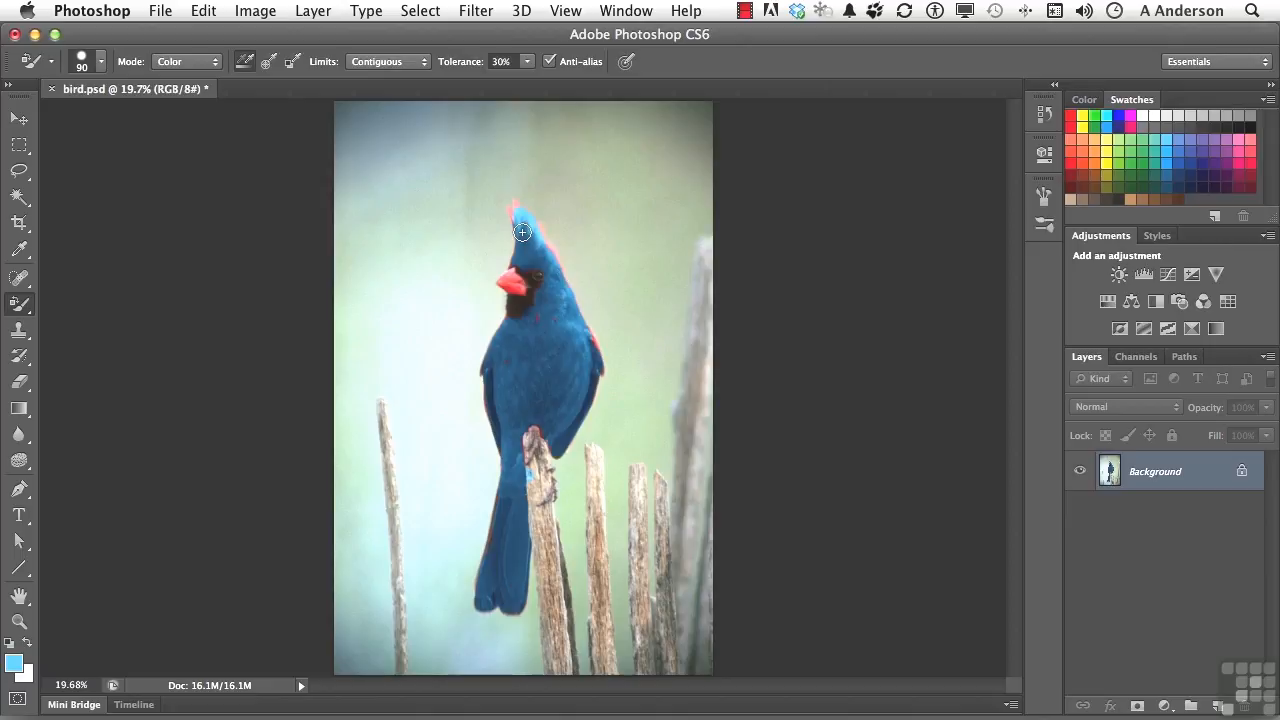
{"action": "left_click_drag", "start_coordinate": [512, 213], "coordinate": [543, 264]}
Restore the original color of the stained post below the bird with the History Brush at size 80.
{"action": "left_click", "coordinate": [19, 356]}
{"action": "left_click", "coordinate": [90, 348]}
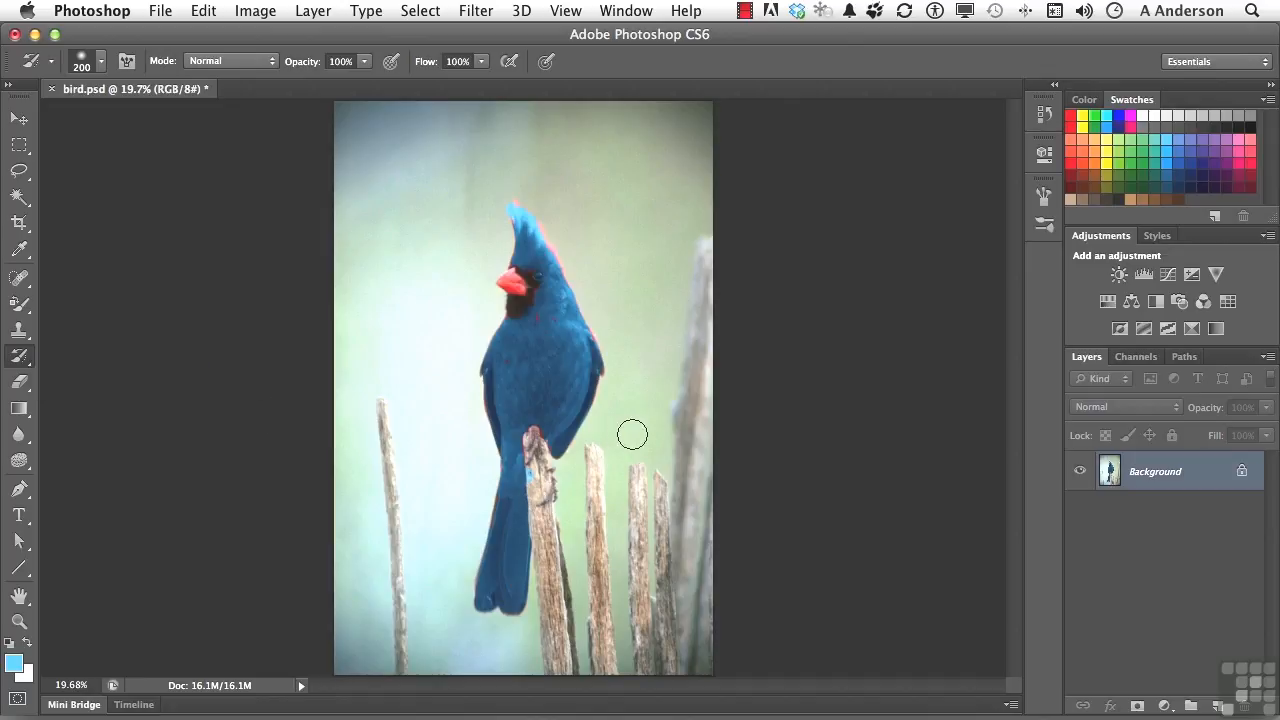
{"action": "key", "text": "bracketleft"}
{"action": "key", "text": "bracketleft"}
{"action": "key", "text": "bracketleft"}
{"action": "key", "text": "bracketleft"}
{"action": "key", "text": "bracketleft"}
Revert the image to its original bird.psd state in the history.
{"action": "left_click", "coordinate": [1043, 114]}
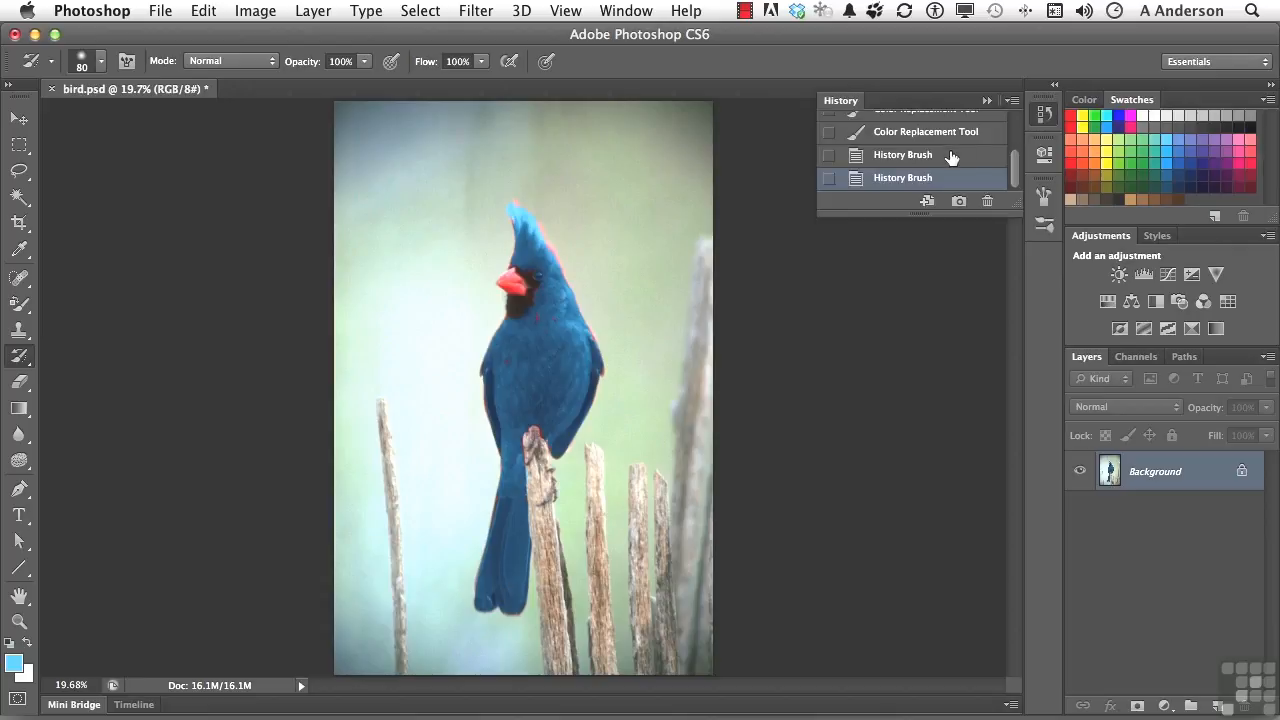
{"action": "scroll", "coordinate": [951, 158], "scroll_direction": "up", "scroll_amount": 5}
{"action": "left_click", "coordinate": [899, 132]}
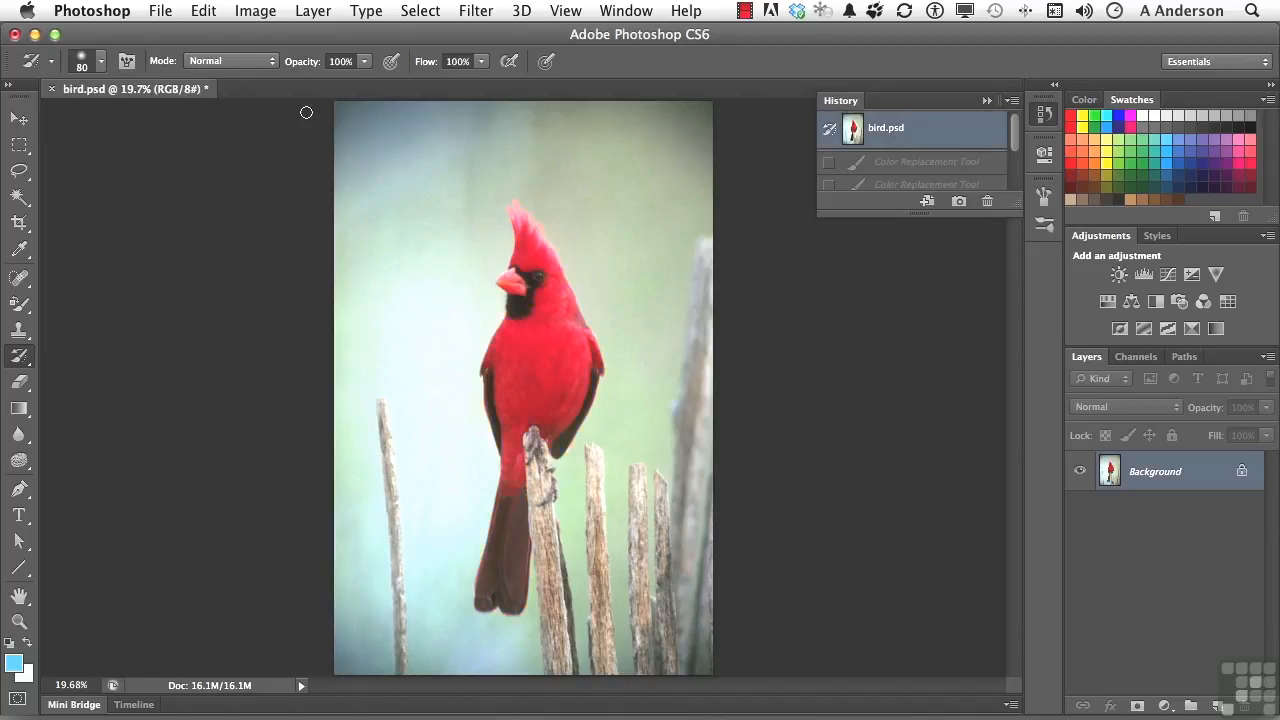
Recolor the cardinal's body and head blue with the Color Replacement tool, sampling the red only once per stroke.
{"action": "left_click", "coordinate": [21, 309]}
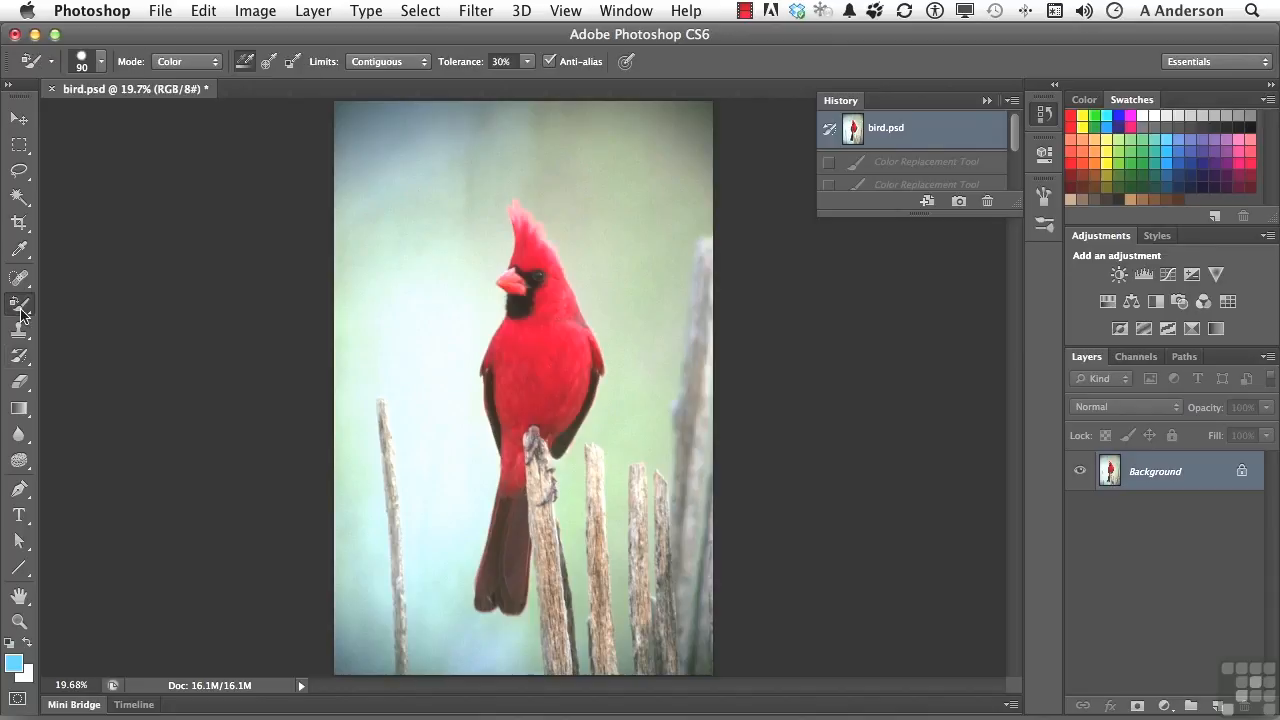
{"action": "left_click", "coordinate": [268, 65]}
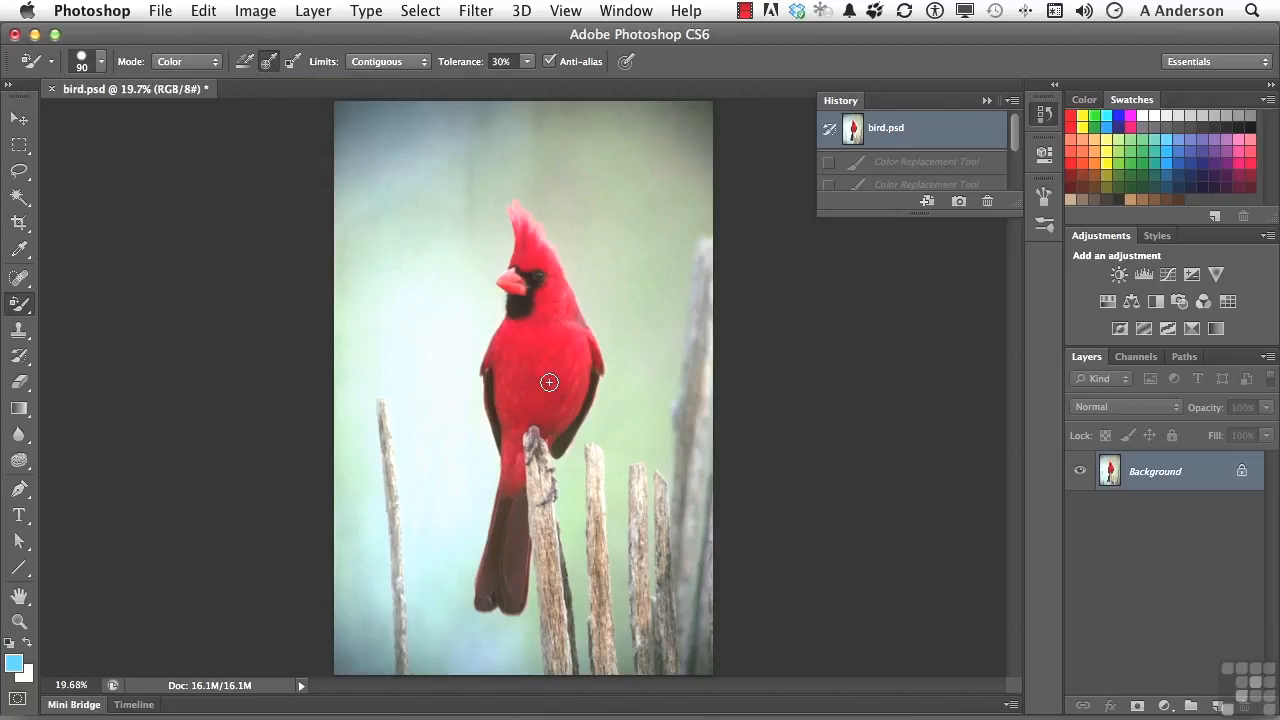
{"action": "mouse_move", "coordinate": [540, 361]}
{"action": "left_mouse_down"}
{"action": "mouse_move", "coordinate": [562, 387]}
{"action": "mouse_move", "coordinate": [540, 375]}
{"action": "mouse_move", "coordinate": [562, 362]}
{"action": "mouse_move", "coordinate": [549, 370]}
{"action": "mouse_move", "coordinate": [544, 332]}
{"action": "mouse_move", "coordinate": [590, 347]}
{"action": "mouse_move", "coordinate": [568, 336]}
{"action": "mouse_move", "coordinate": [557, 283]}
{"action": "mouse_move", "coordinate": [573, 302]}
{"action": "mouse_move", "coordinate": [548, 247]}
{"action": "mouse_move", "coordinate": [520, 231]}
{"action": "mouse_move", "coordinate": [528, 263]}
{"action": "mouse_move", "coordinate": [523, 250]}
{"action": "mouse_move", "coordinate": [514, 259]}
{"action": "mouse_move", "coordinate": [542, 270]}
{"action": "mouse_move", "coordinate": [544, 299]}
{"action": "mouse_move", "coordinate": [573, 320]}
{"action": "mouse_move", "coordinate": [568, 369]}
{"action": "mouse_move", "coordinate": [530, 323]}
{"action": "mouse_move", "coordinate": [536, 288]}
{"action": "mouse_move", "coordinate": [522, 341]}
{"action": "mouse_move", "coordinate": [497, 354]}
{"action": "mouse_move", "coordinate": [501, 337]}
{"action": "mouse_move", "coordinate": [491, 371]}
{"action": "mouse_move", "coordinate": [505, 364]}
{"action": "mouse_move", "coordinate": [510, 406]}
{"action": "mouse_move", "coordinate": [560, 443]}
{"action": "mouse_move", "coordinate": [574, 384]}
{"action": "mouse_move", "coordinate": [591, 377]}
{"action": "mouse_move", "coordinate": [558, 363]}
{"action": "mouse_move", "coordinate": [595, 369]}
{"action": "left_mouse_up"}
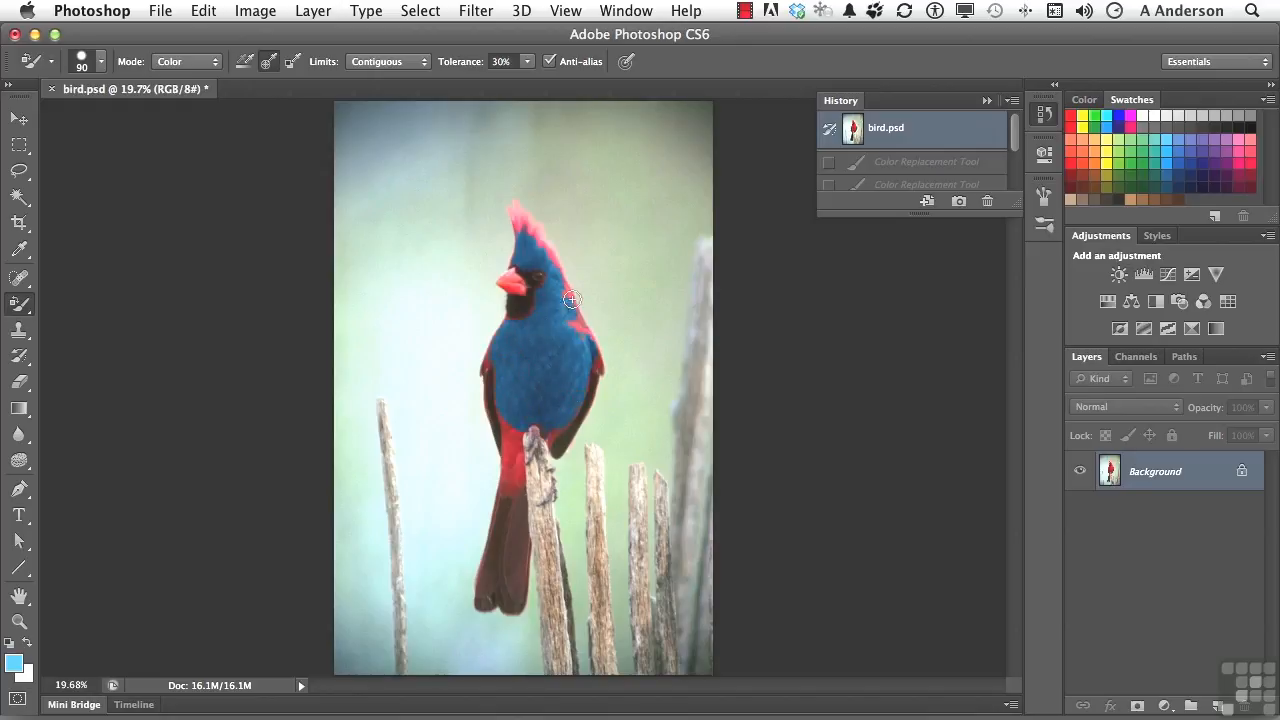
{"action": "mouse_move", "coordinate": [497, 432]}
{"action": "left_mouse_down"}
{"action": "mouse_move", "coordinate": [512, 497]}
{"action": "mouse_move", "coordinate": [521, 484]}
{"action": "left_mouse_up"}
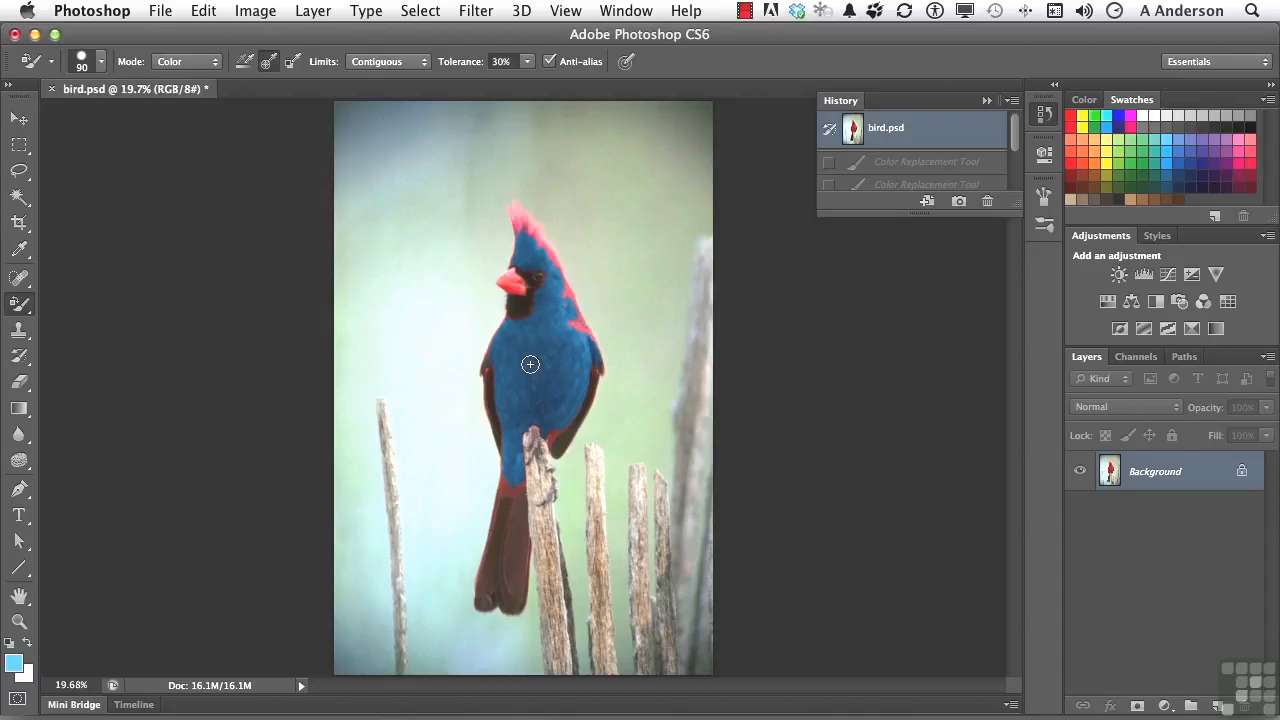
{"action": "left_click_drag", "start_coordinate": [546, 376], "coordinate": [560, 378]}
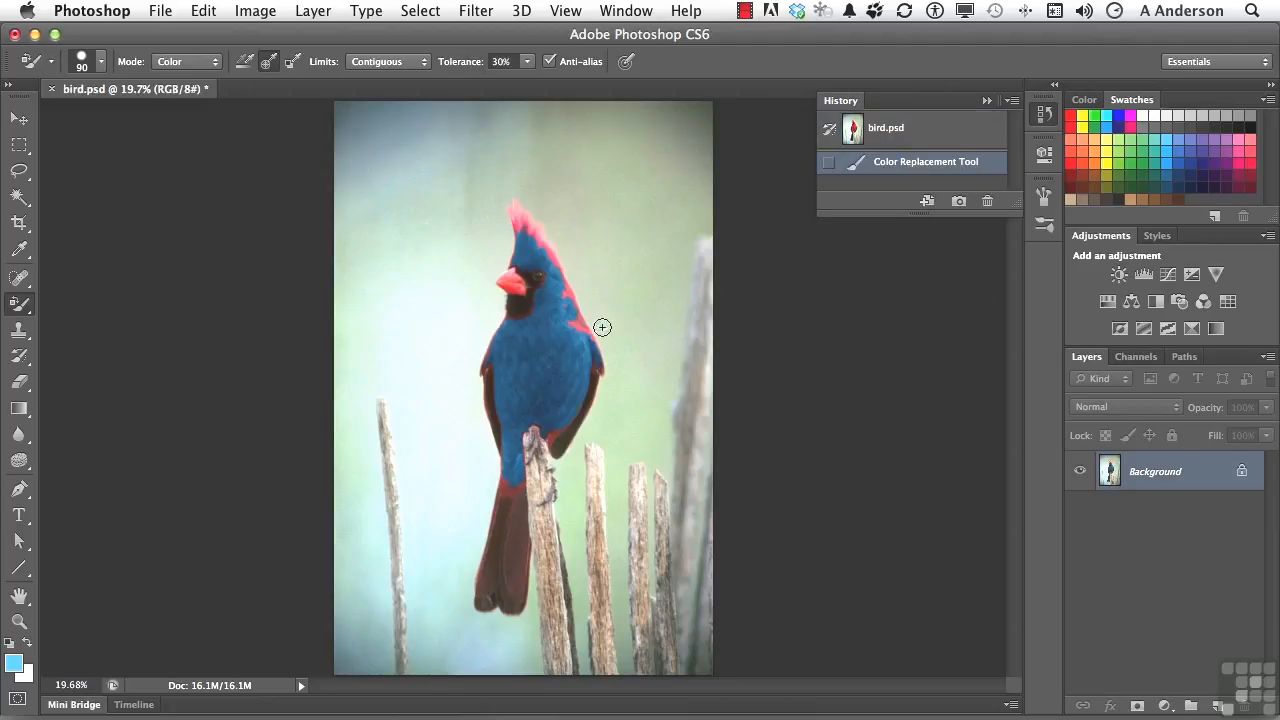
Recolor the remaining red and dark areas on the bird's back, crest and wings with fresh single-sample strokes.
{"action": "mouse_move", "coordinate": [580, 326]}
{"action": "left_mouse_down"}
{"action": "mouse_move", "coordinate": [558, 286]}
{"action": "mouse_move", "coordinate": [577, 327]}
{"action": "left_mouse_up"}
{"action": "mouse_move", "coordinate": [592, 378]}
{"action": "left_mouse_down"}
{"action": "mouse_move", "coordinate": [535, 262]}
{"action": "mouse_move", "coordinate": [558, 267]}
{"action": "left_mouse_up"}
{"action": "mouse_move", "coordinate": [520, 228]}
{"action": "left_mouse_down"}
{"action": "mouse_move", "coordinate": [518, 214]}
{"action": "mouse_move", "coordinate": [550, 260]}
{"action": "left_mouse_up"}
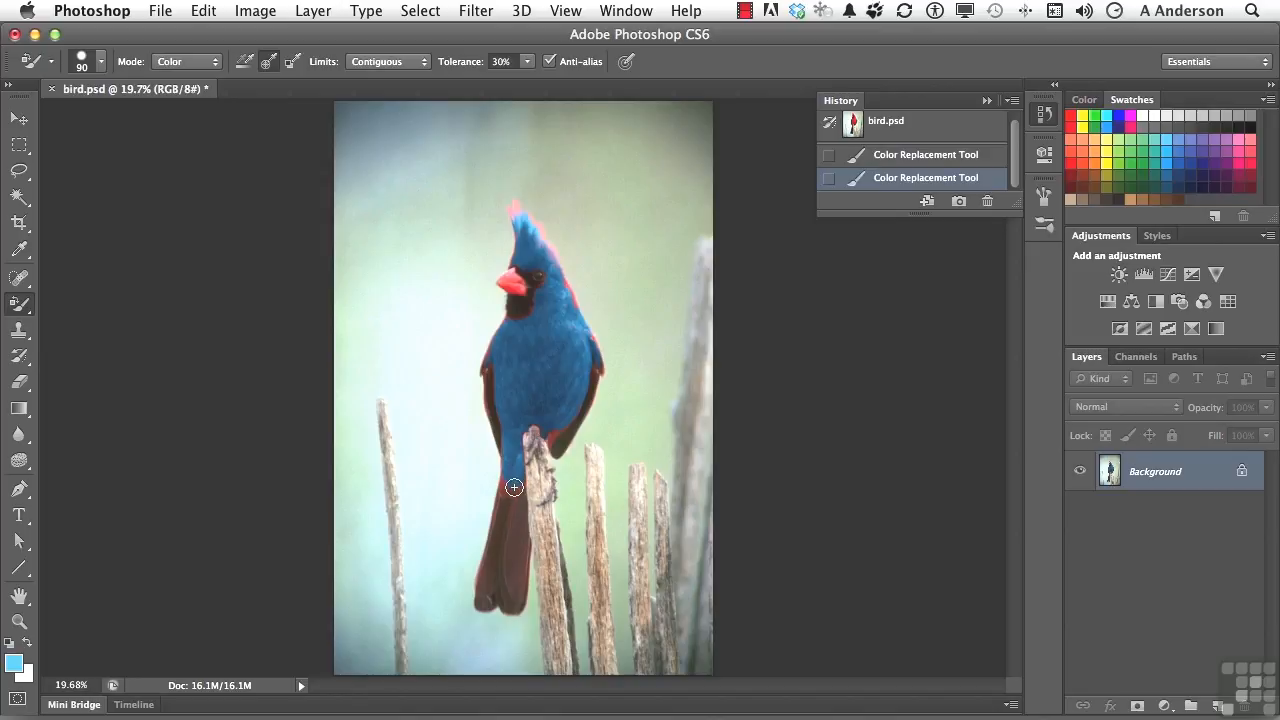
{"action": "left_click", "coordinate": [484, 386]}
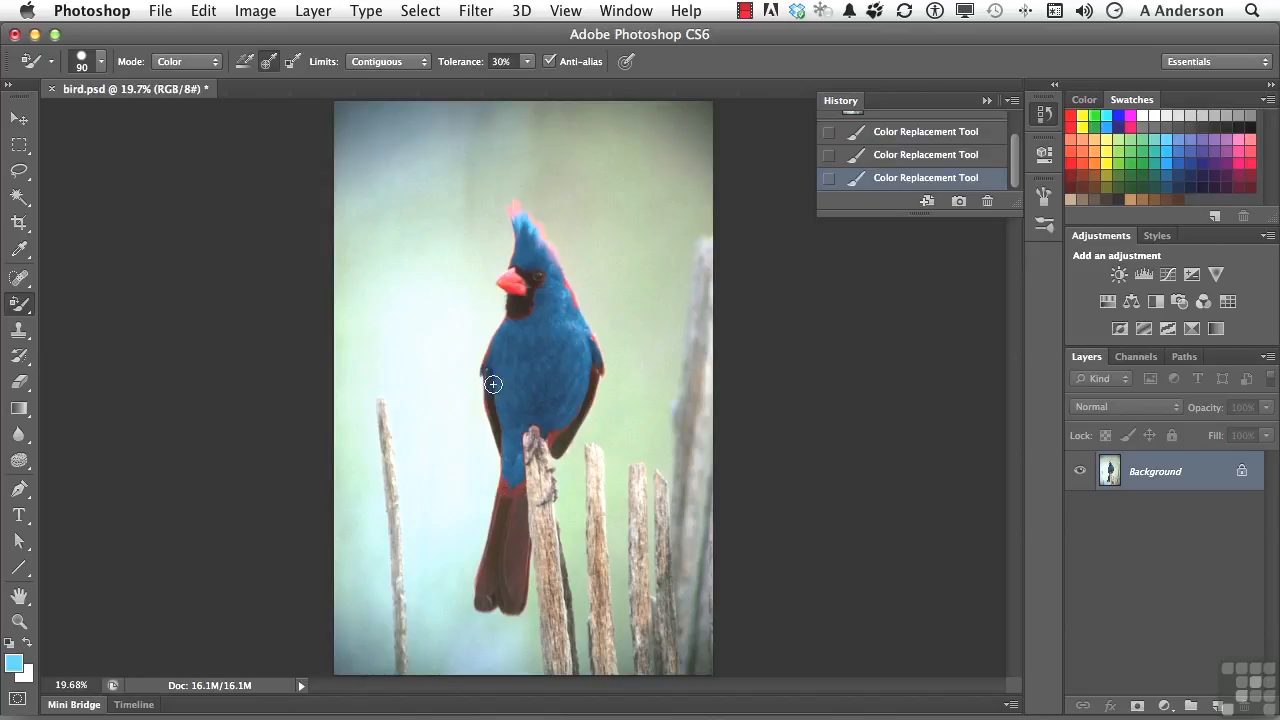
{"action": "left_click", "coordinate": [554, 428]}
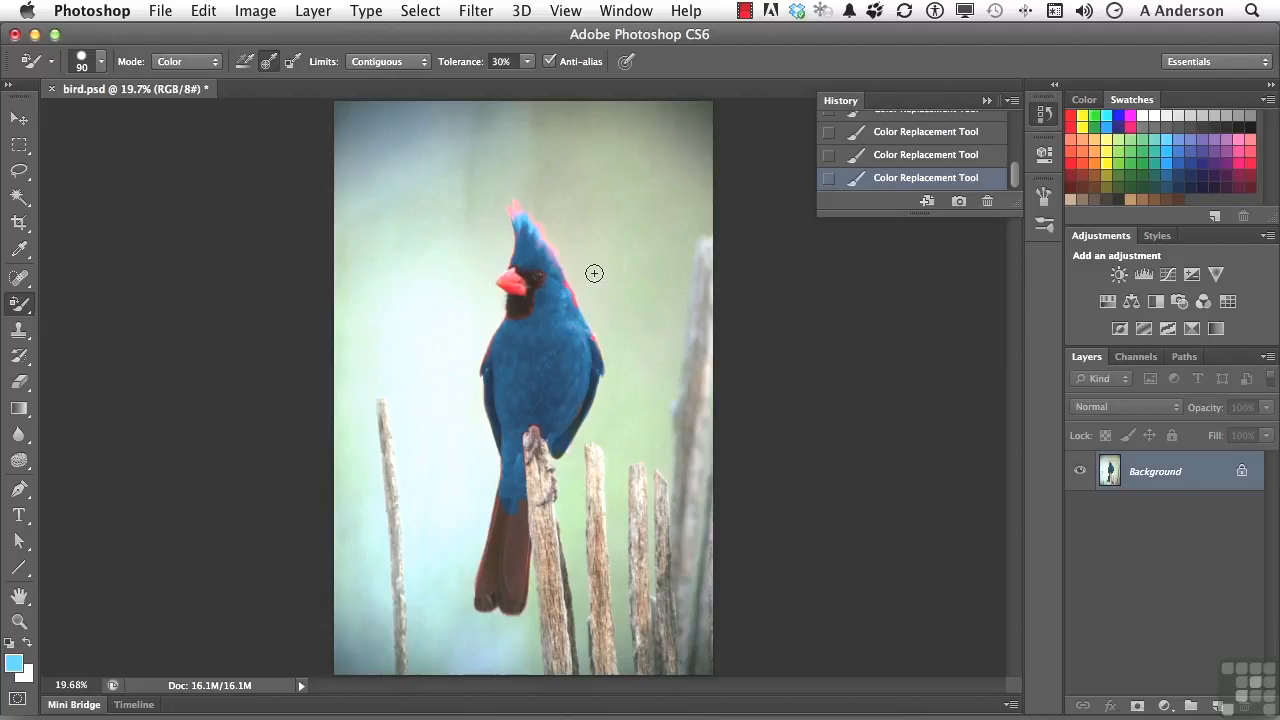
Revert the recolored bird to the original bird.psd history snapshot.
{"action": "scroll", "coordinate": [905, 135], "scroll_direction": "up", "scroll_amount": 5}
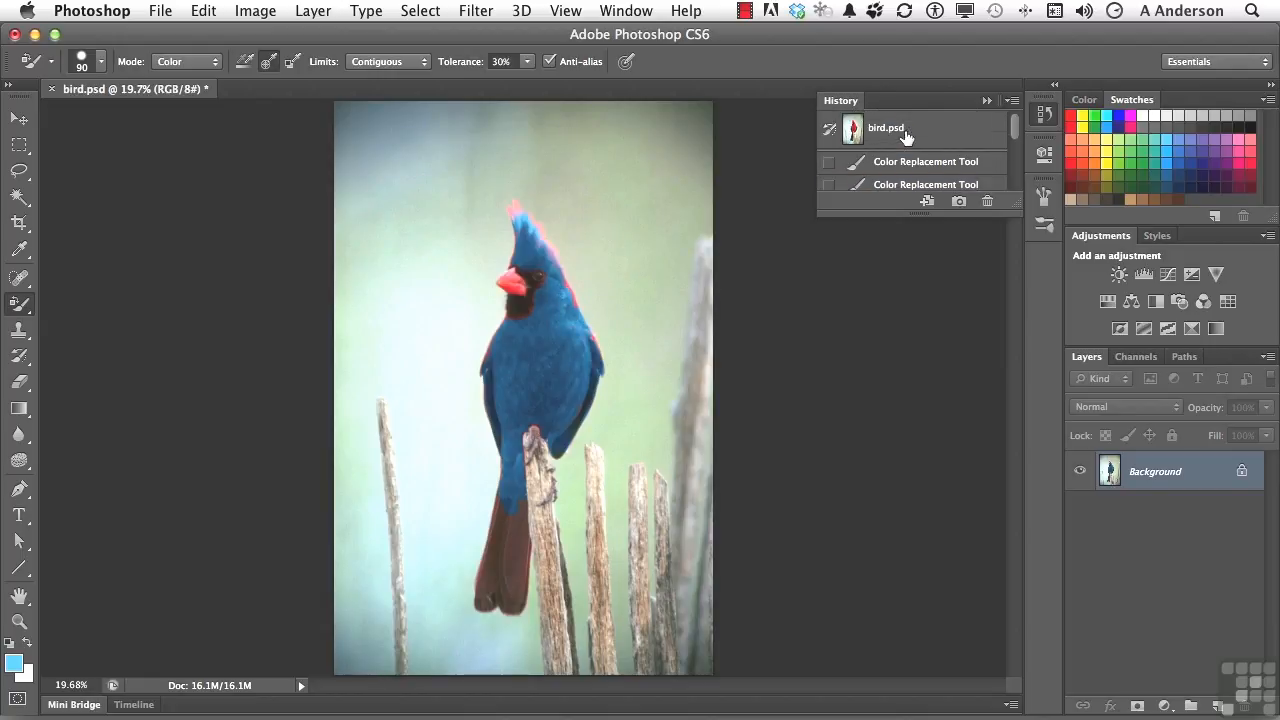
{"action": "left_click", "coordinate": [907, 137]}
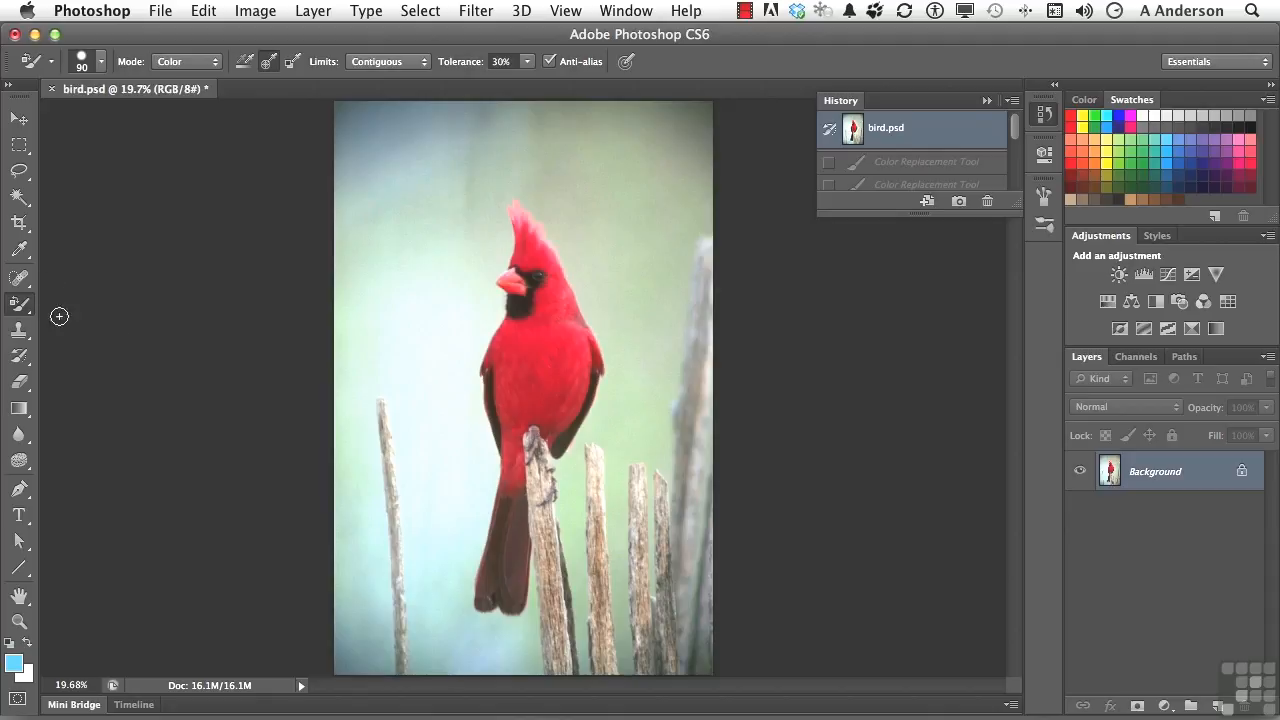
Sample the bird's chest red as the background color and set the Color Replacement tool to Background Swatch sampling.
{"action": "left_click", "coordinate": [21, 252]}
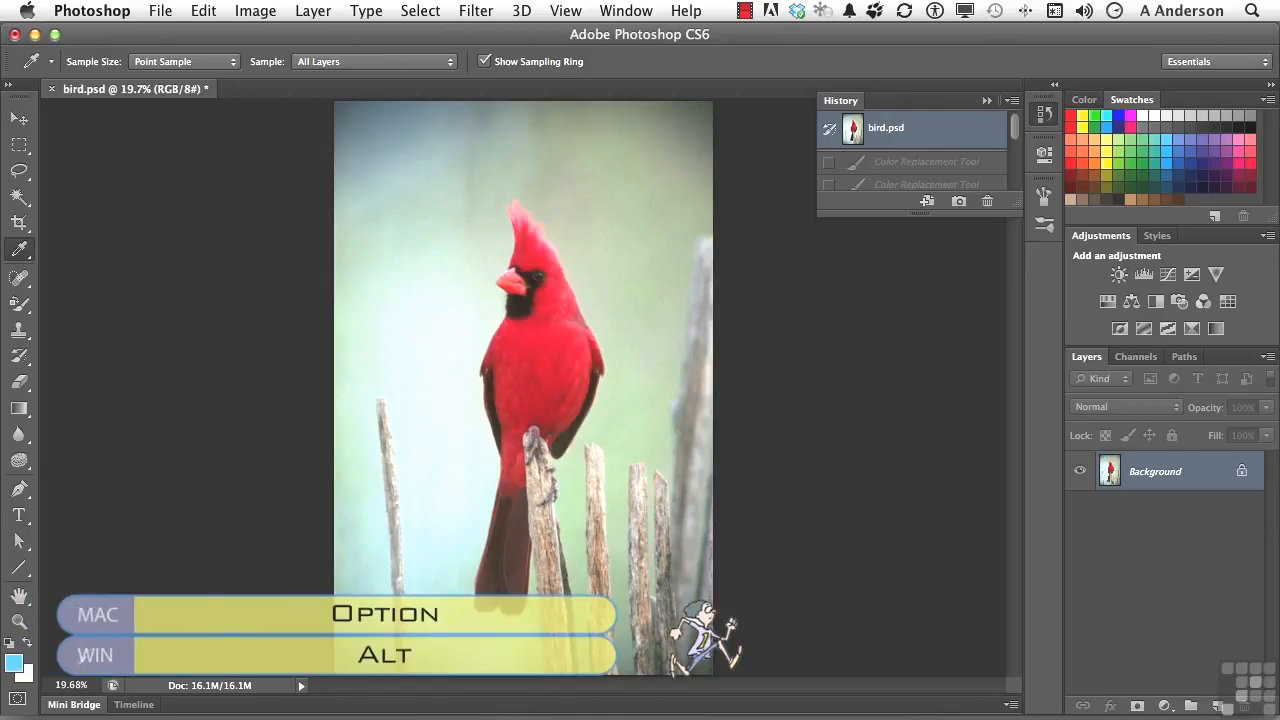
{"action": "left_click", "coordinate": [548, 358], "text": "alt"}
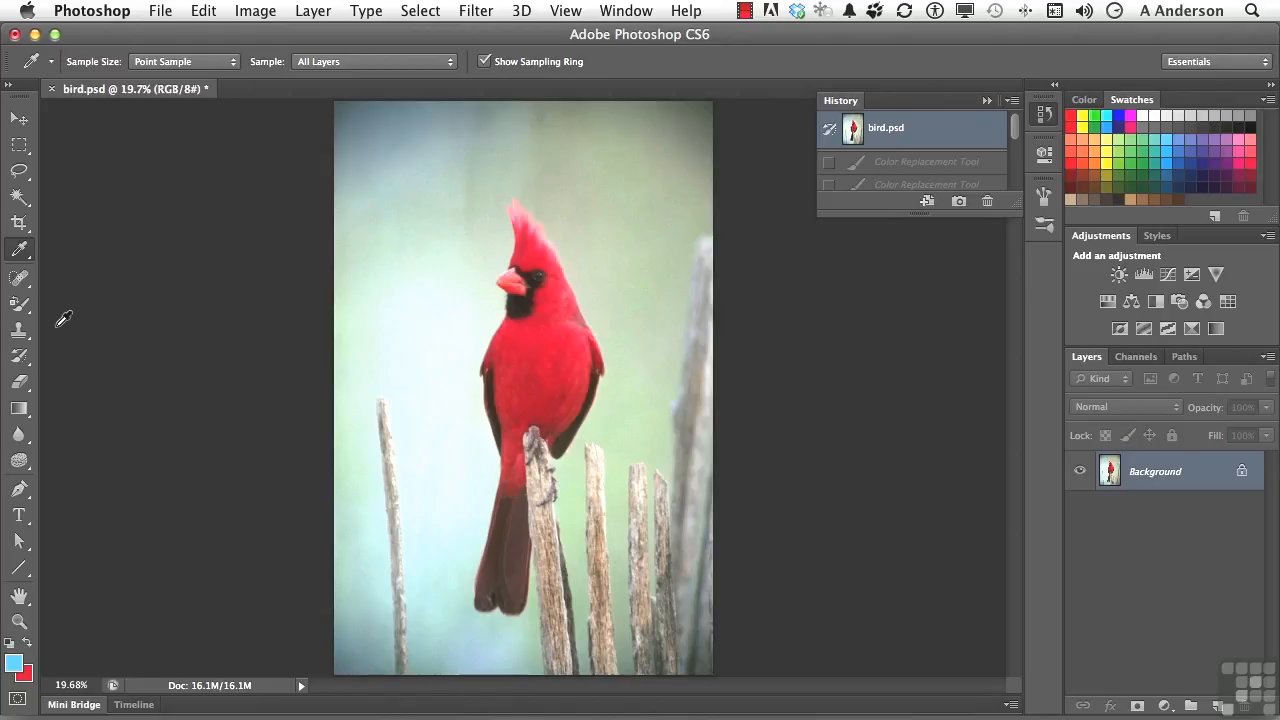
{"action": "left_click", "coordinate": [19, 304]}
{"action": "left_click", "coordinate": [292, 61]}
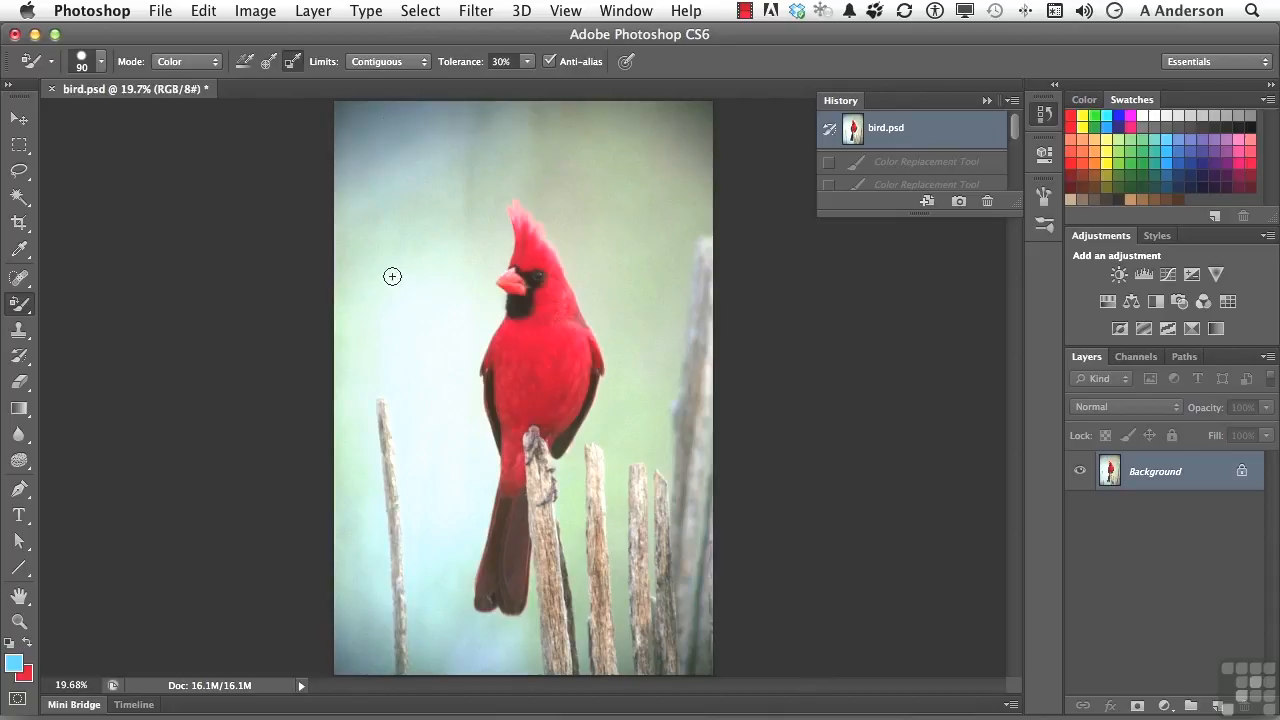
Recolor the cardinal's chest, head and lower body blue wherever the pixels match the red background swatch.
{"action": "left_click_drag", "start_coordinate": [498, 336], "coordinate": [589, 383]}
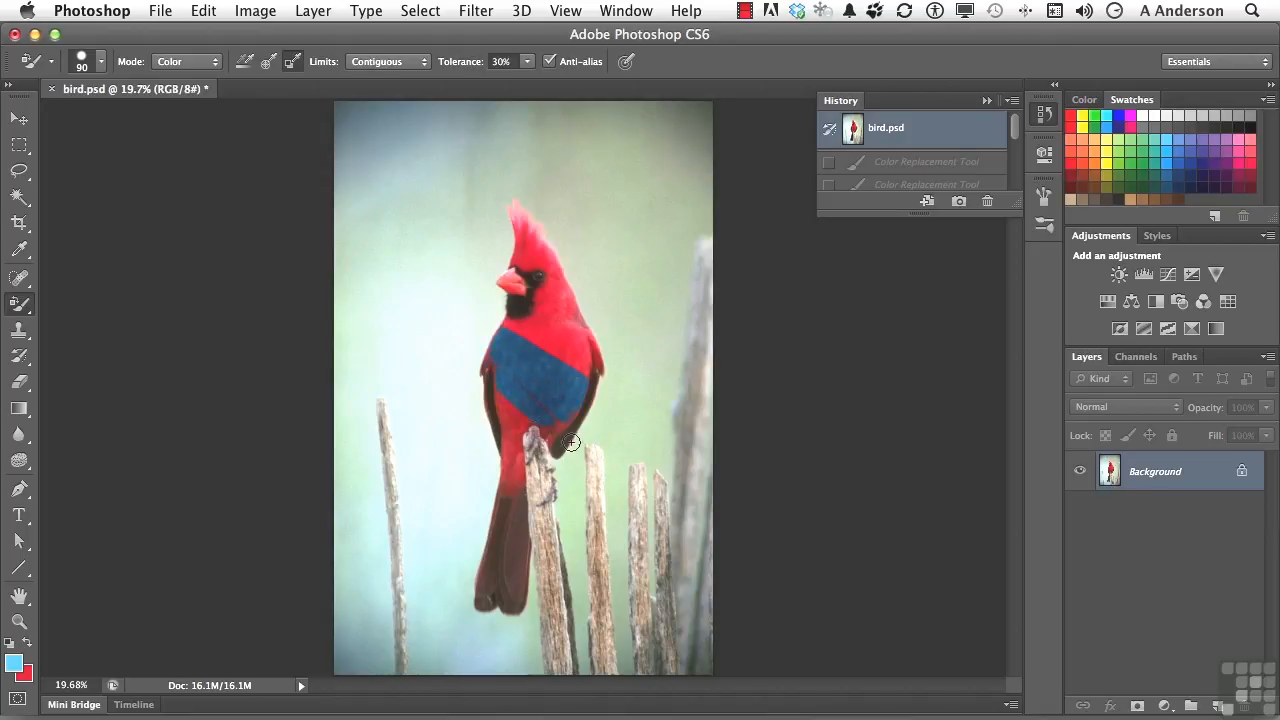
{"action": "mouse_move", "coordinate": [534, 321]}
{"action": "left_mouse_down"}
{"action": "mouse_move", "coordinate": [593, 364]}
{"action": "mouse_move", "coordinate": [587, 345]}
{"action": "mouse_move", "coordinate": [579, 355]}
{"action": "mouse_move", "coordinate": [568, 288]}
{"action": "mouse_move", "coordinate": [543, 286]}
{"action": "mouse_move", "coordinate": [524, 243]}
{"action": "left_mouse_up"}
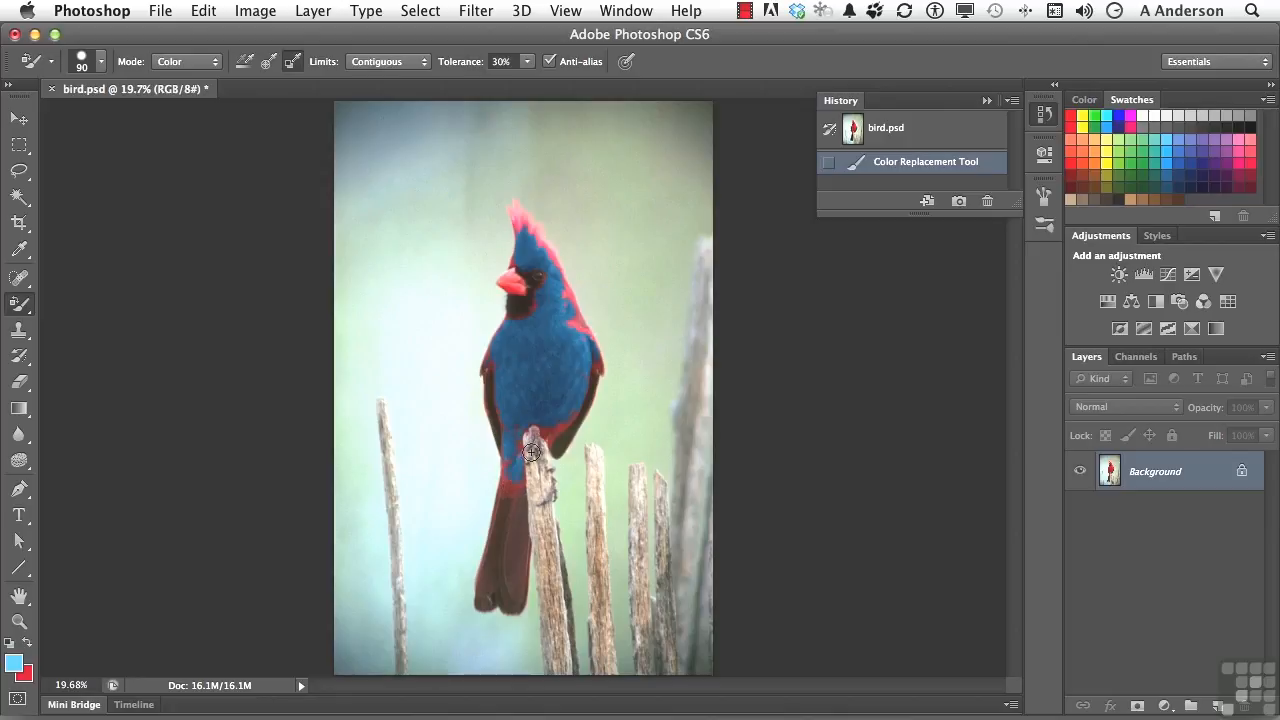
{"action": "left_click_drag", "start_coordinate": [578, 312], "coordinate": [564, 316]}
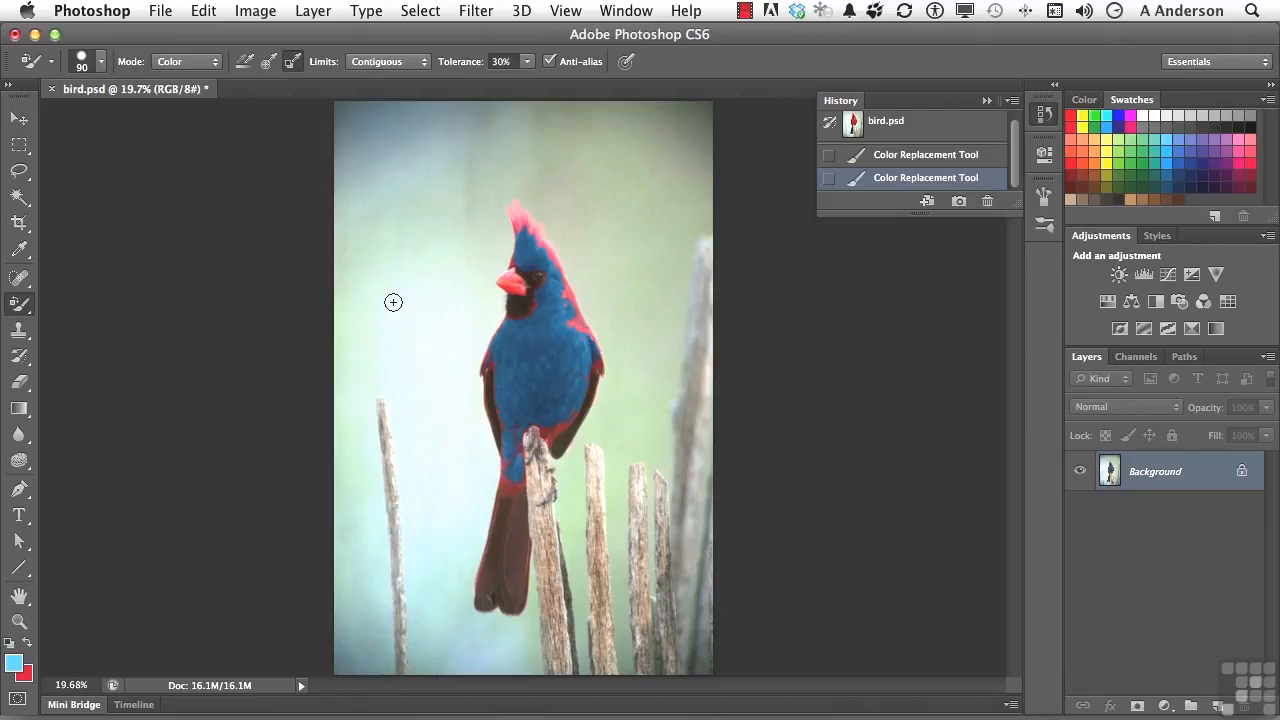
{"action": "left_click_drag", "start_coordinate": [595, 331], "coordinate": [577, 322]}
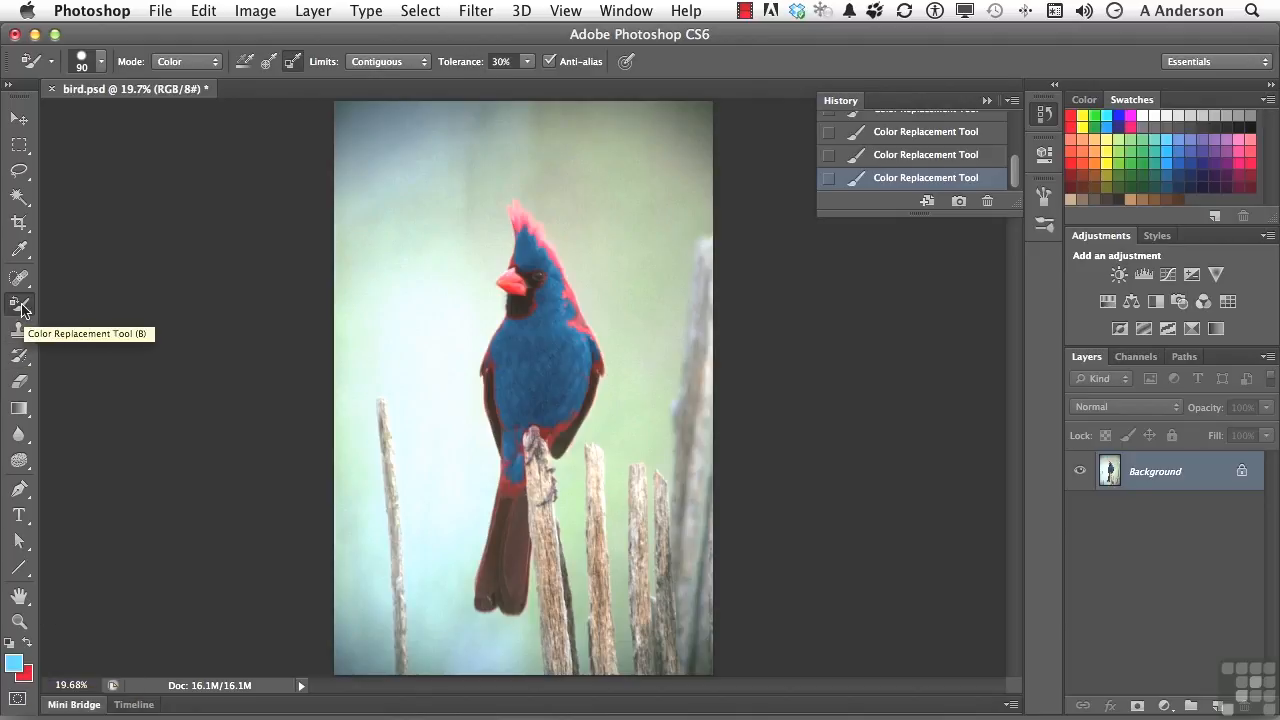
Raise the Color Replacement tolerance to 42% and paint over the remaining red edges on the bird's back and crest.
{"action": "left_click", "coordinate": [527, 62]}
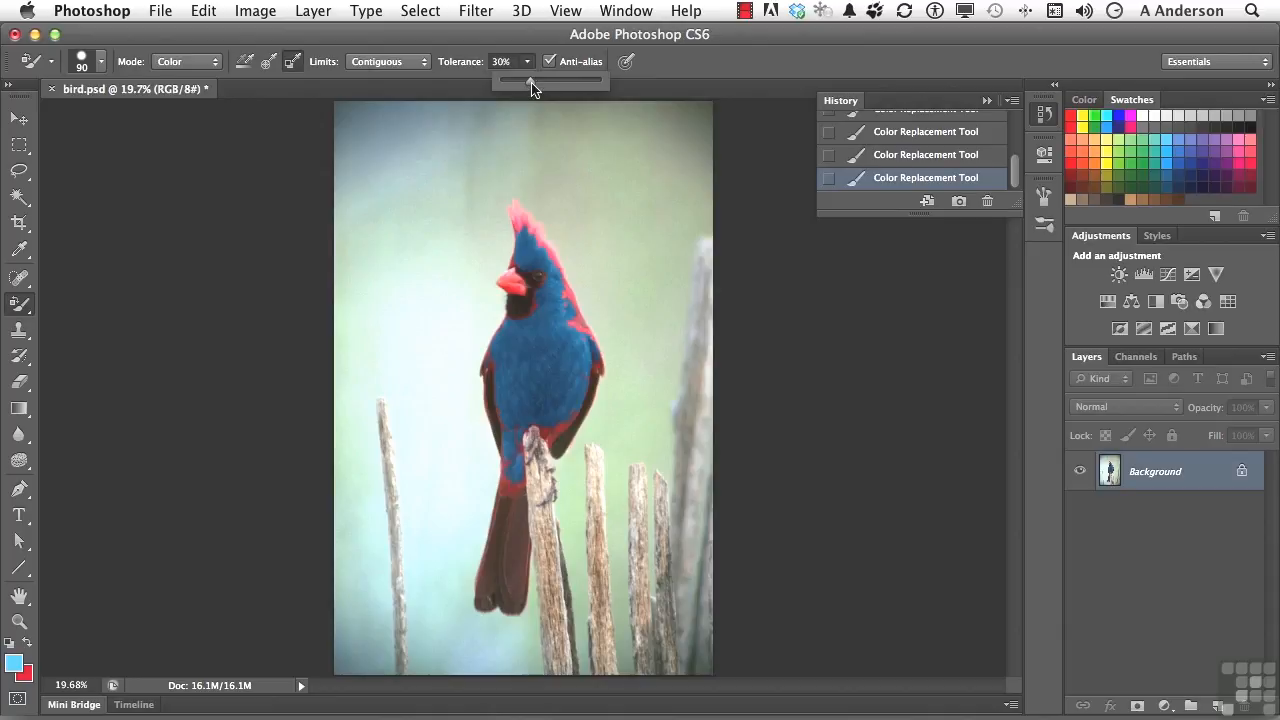
{"action": "left_click_drag", "start_coordinate": [531, 80], "coordinate": [540, 80]}
{"action": "mouse_move", "coordinate": [563, 338]}
{"action": "left_mouse_down"}
{"action": "mouse_move", "coordinate": [573, 313]}
{"action": "mouse_move", "coordinate": [593, 349]}
{"action": "mouse_move", "coordinate": [520, 210]}
{"action": "left_mouse_up"}
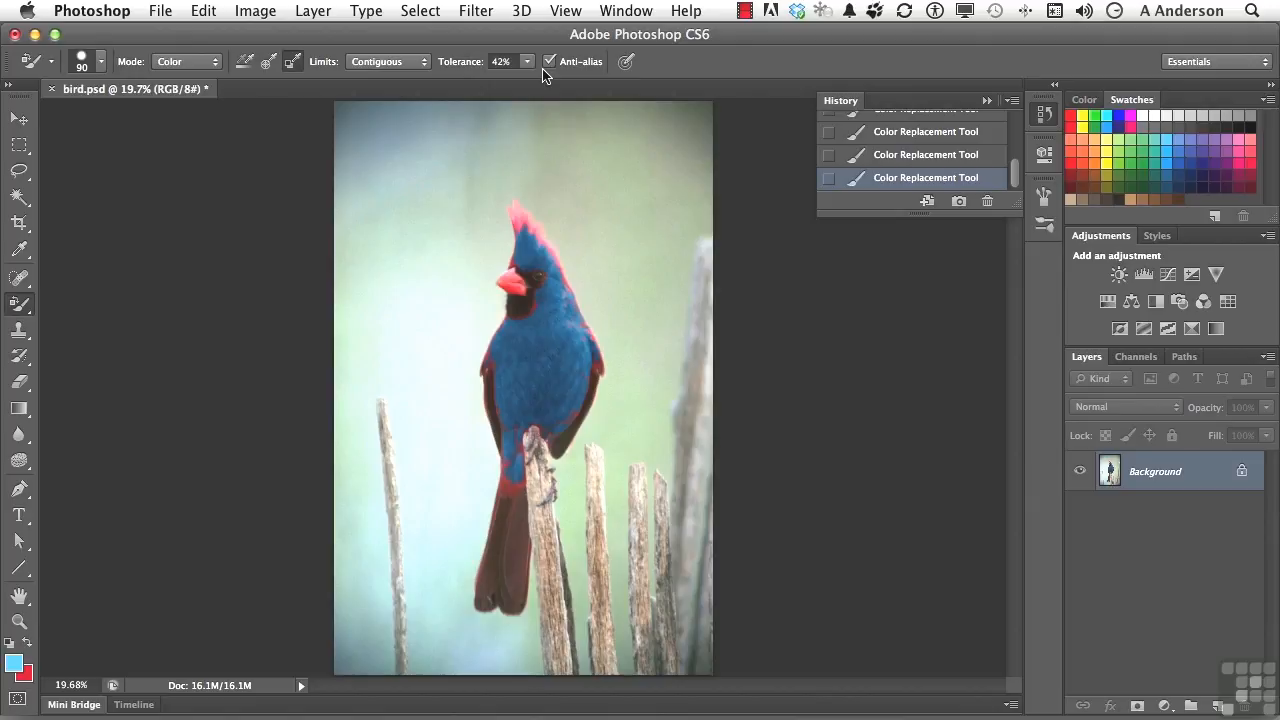
Switch the Color Replacement tool to continuous sampling and revert the image to the original bird.psd snapshot.
{"action": "left_click", "coordinate": [243, 63]}
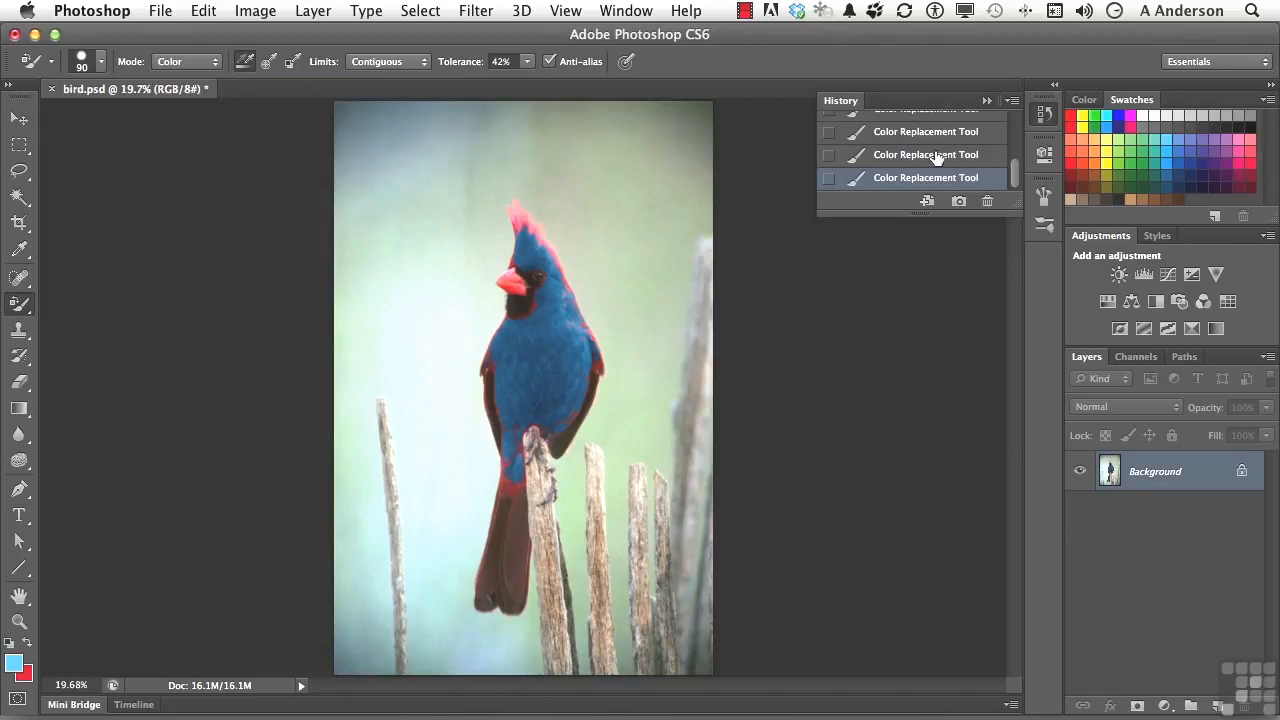
{"action": "scroll", "coordinate": [935, 158], "scroll_direction": "up", "scroll_amount": 5}
{"action": "left_click", "coordinate": [896, 131]}
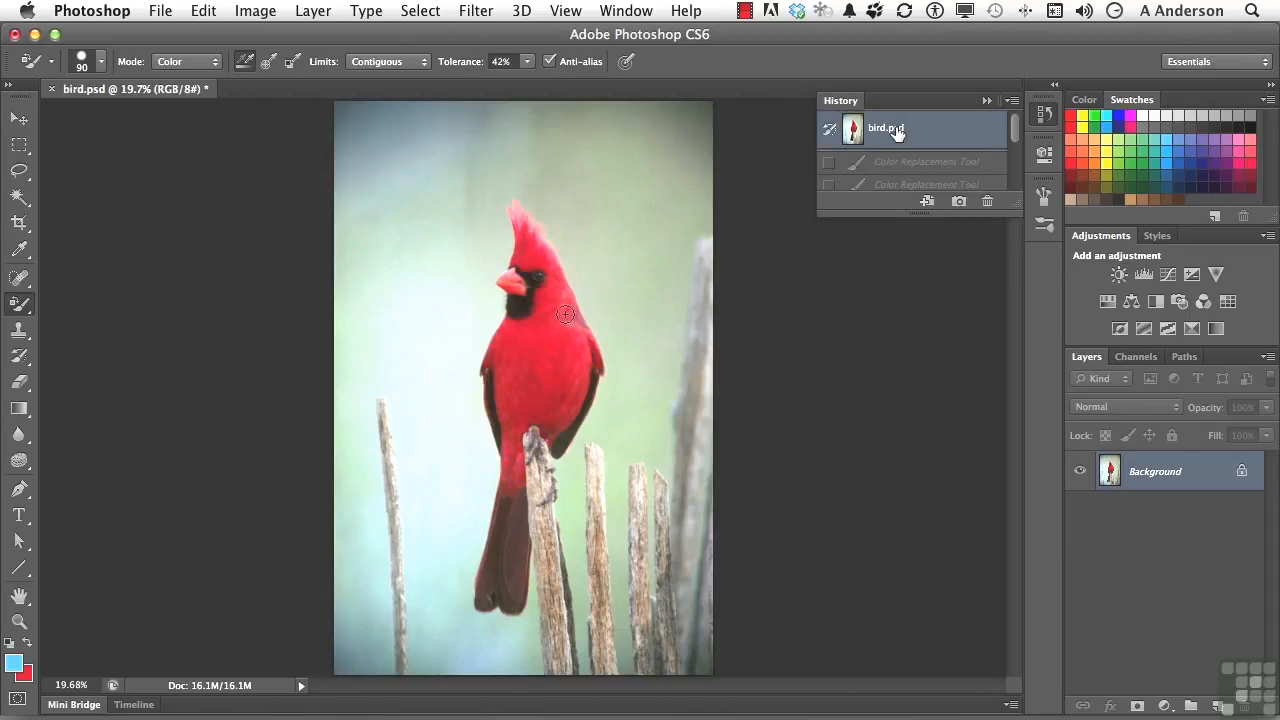
Recolor the whole cardinal blue from crest to tail with continuous sampling at 42% tolerance, leaving the beak red.
{"action": "mouse_move", "coordinate": [572, 312]}
{"action": "left_mouse_down"}
{"action": "mouse_move", "coordinate": [521, 215]}
{"action": "mouse_move", "coordinate": [539, 237]}
{"action": "mouse_move", "coordinate": [522, 217]}
{"action": "mouse_move", "coordinate": [516, 255]}
{"action": "mouse_move", "coordinate": [525, 265]}
{"action": "mouse_move", "coordinate": [525, 246]}
{"action": "mouse_move", "coordinate": [537, 252]}
{"action": "mouse_move", "coordinate": [552, 297]}
{"action": "mouse_move", "coordinate": [491, 349]}
{"action": "mouse_move", "coordinate": [503, 406]}
{"action": "mouse_move", "coordinate": [519, 358]}
{"action": "mouse_move", "coordinate": [510, 342]}
{"action": "mouse_move", "coordinate": [504, 355]}
{"action": "mouse_move", "coordinate": [544, 333]}
{"action": "mouse_move", "coordinate": [537, 322]}
{"action": "mouse_move", "coordinate": [552, 324]}
{"action": "mouse_move", "coordinate": [521, 342]}
{"action": "mouse_move", "coordinate": [570, 317]}
{"action": "mouse_move", "coordinate": [553, 306]}
{"action": "mouse_move", "coordinate": [590, 342]}
{"action": "mouse_move", "coordinate": [588, 396]}
{"action": "mouse_move", "coordinate": [567, 407]}
{"action": "mouse_move", "coordinate": [588, 368]}
{"action": "mouse_move", "coordinate": [547, 347]}
{"action": "left_mouse_up"}
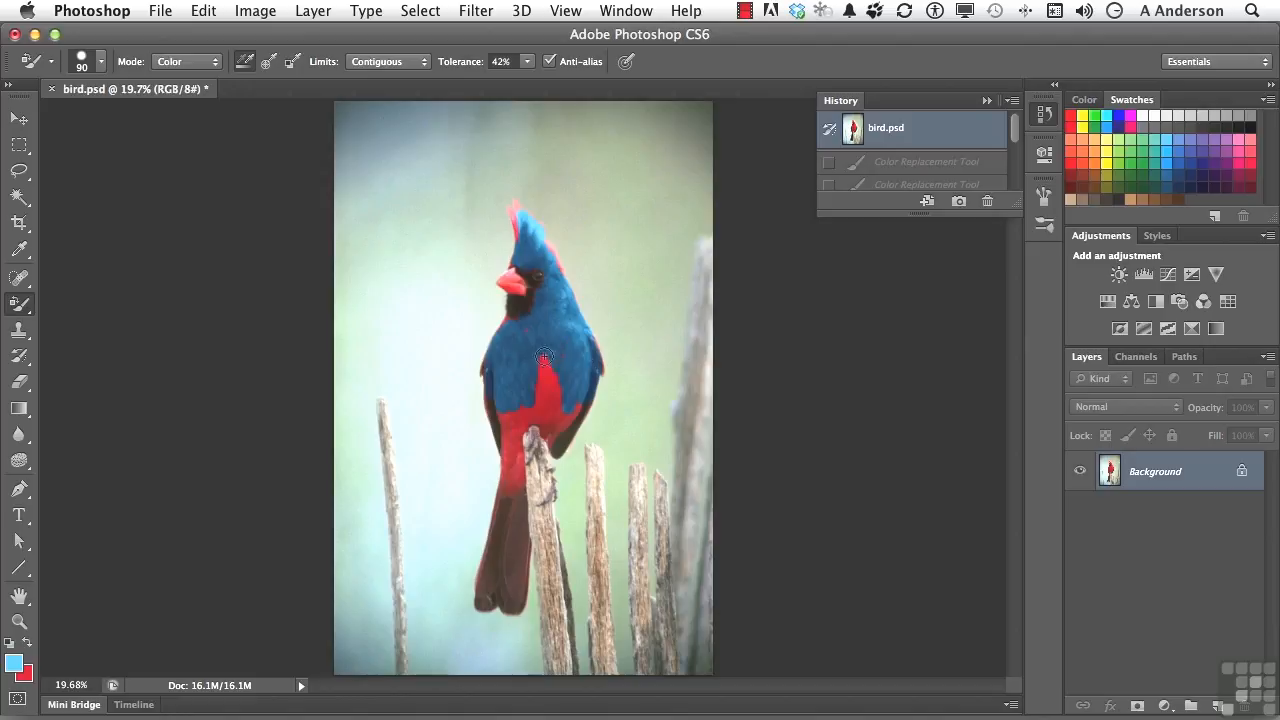
{"action": "mouse_move", "coordinate": [541, 398]}
{"action": "left_mouse_down"}
{"action": "mouse_move", "coordinate": [553, 436]}
{"action": "mouse_move", "coordinate": [580, 405]}
{"action": "mouse_move", "coordinate": [555, 449]}
{"action": "mouse_move", "coordinate": [576, 388]}
{"action": "mouse_move", "coordinate": [529, 383]}
{"action": "mouse_move", "coordinate": [512, 402]}
{"action": "mouse_move", "coordinate": [531, 419]}
{"action": "mouse_move", "coordinate": [512, 435]}
{"action": "mouse_move", "coordinate": [496, 393]}
{"action": "mouse_move", "coordinate": [507, 465]}
{"action": "mouse_move", "coordinate": [532, 382]}
{"action": "mouse_move", "coordinate": [566, 405]}
{"action": "mouse_move", "coordinate": [509, 402]}
{"action": "mouse_move", "coordinate": [511, 420]}
{"action": "mouse_move", "coordinate": [503, 363]}
{"action": "mouse_move", "coordinate": [501, 413]}
{"action": "mouse_move", "coordinate": [497, 377]}
{"action": "mouse_move", "coordinate": [494, 393]}
{"action": "mouse_move", "coordinate": [506, 494]}
{"action": "mouse_move", "coordinate": [514, 439]}
{"action": "mouse_move", "coordinate": [520, 572]}
{"action": "mouse_move", "coordinate": [502, 512]}
{"action": "mouse_move", "coordinate": [481, 608]}
{"action": "mouse_move", "coordinate": [506, 570]}
{"action": "mouse_move", "coordinate": [504, 540]}
{"action": "mouse_move", "coordinate": [513, 586]}
{"action": "mouse_move", "coordinate": [531, 542]}
{"action": "mouse_move", "coordinate": [516, 604]}
{"action": "mouse_move", "coordinate": [496, 586]}
{"action": "mouse_move", "coordinate": [514, 610]}
{"action": "mouse_move", "coordinate": [516, 520]}
{"action": "left_mouse_up"}
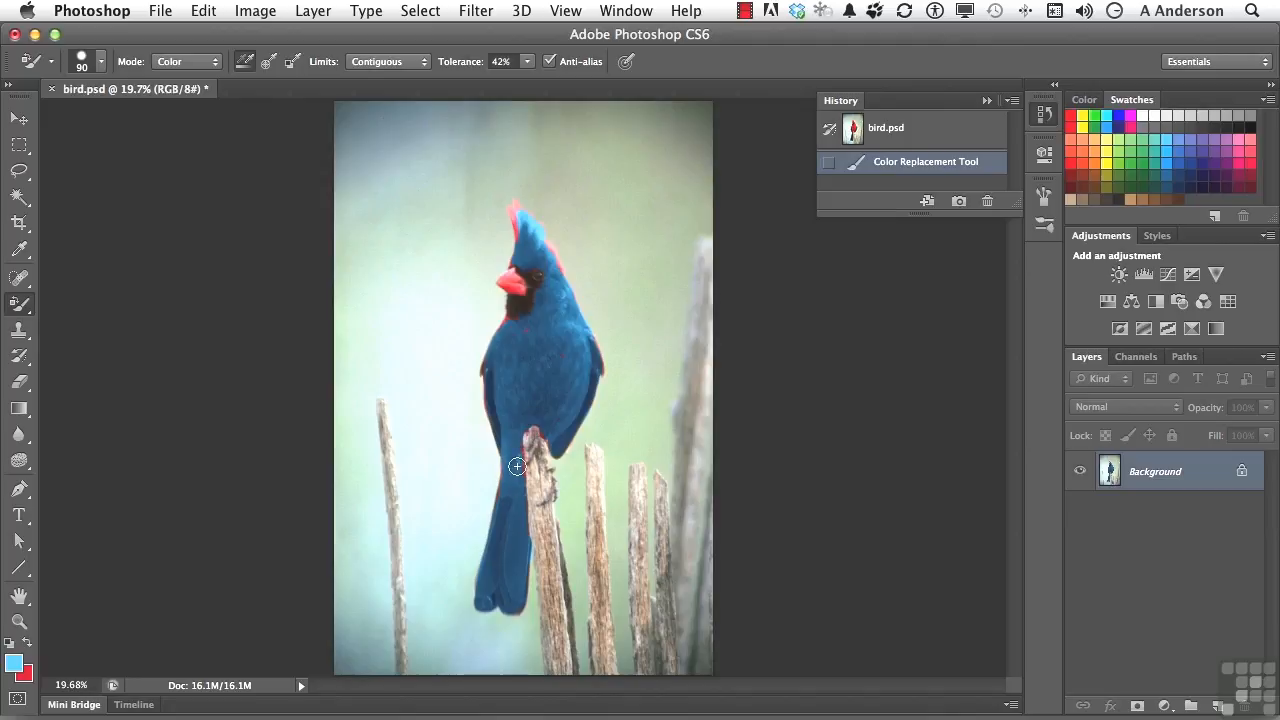
{"action": "left_click", "coordinate": [549, 381]}
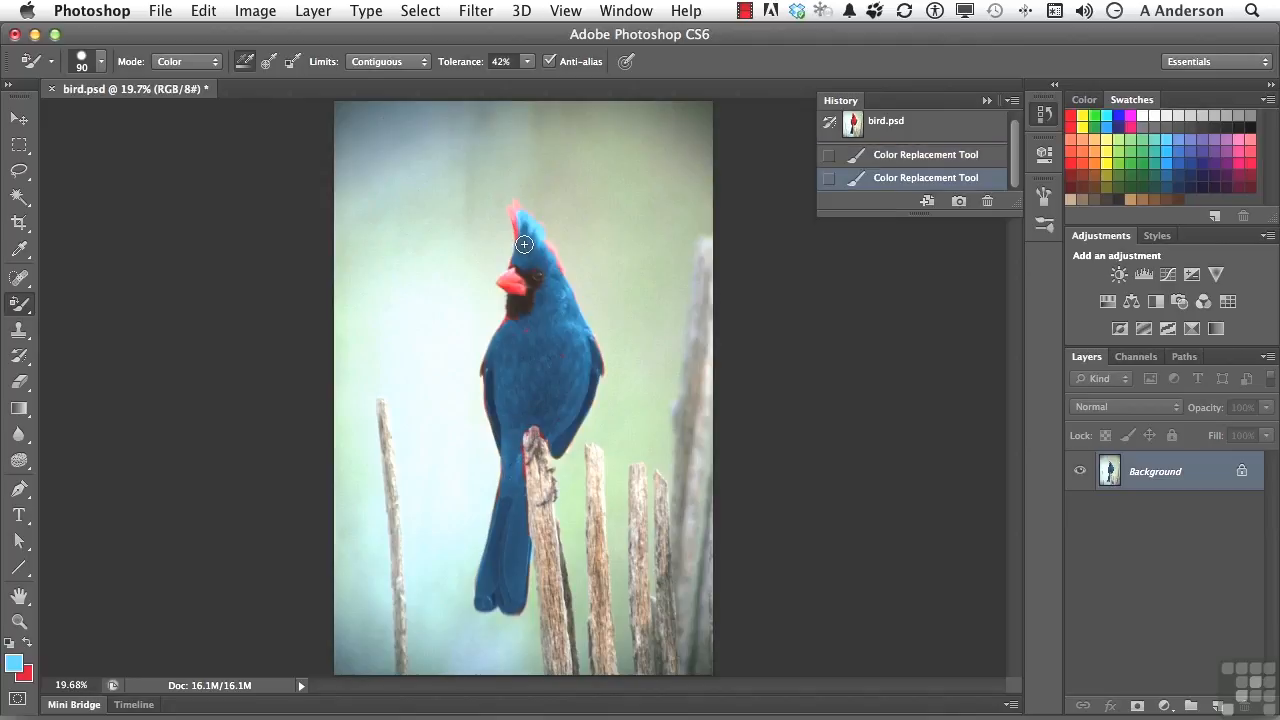
{"action": "mouse_move", "coordinate": [521, 228]}
{"action": "left_mouse_down"}
{"action": "mouse_move", "coordinate": [533, 261]}
{"action": "mouse_move", "coordinate": [519, 222]}
{"action": "mouse_move", "coordinate": [545, 290]}
{"action": "mouse_move", "coordinate": [512, 336]}
{"action": "mouse_move", "coordinate": [503, 386]}
{"action": "mouse_move", "coordinate": [545, 363]}
{"action": "left_mouse_up"}
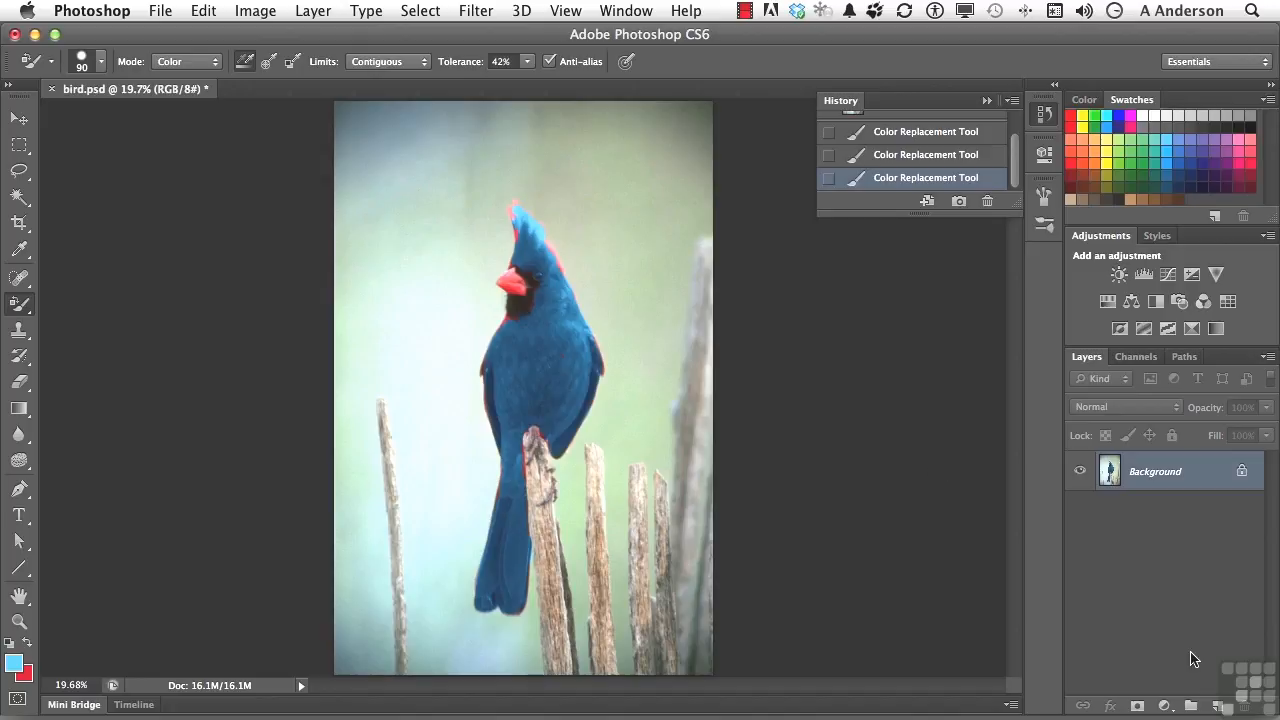
Add a new layer and paint the original red cardinal onto it with the History Brush at size 400.
{"action": "left_click", "coordinate": [1214, 705]}
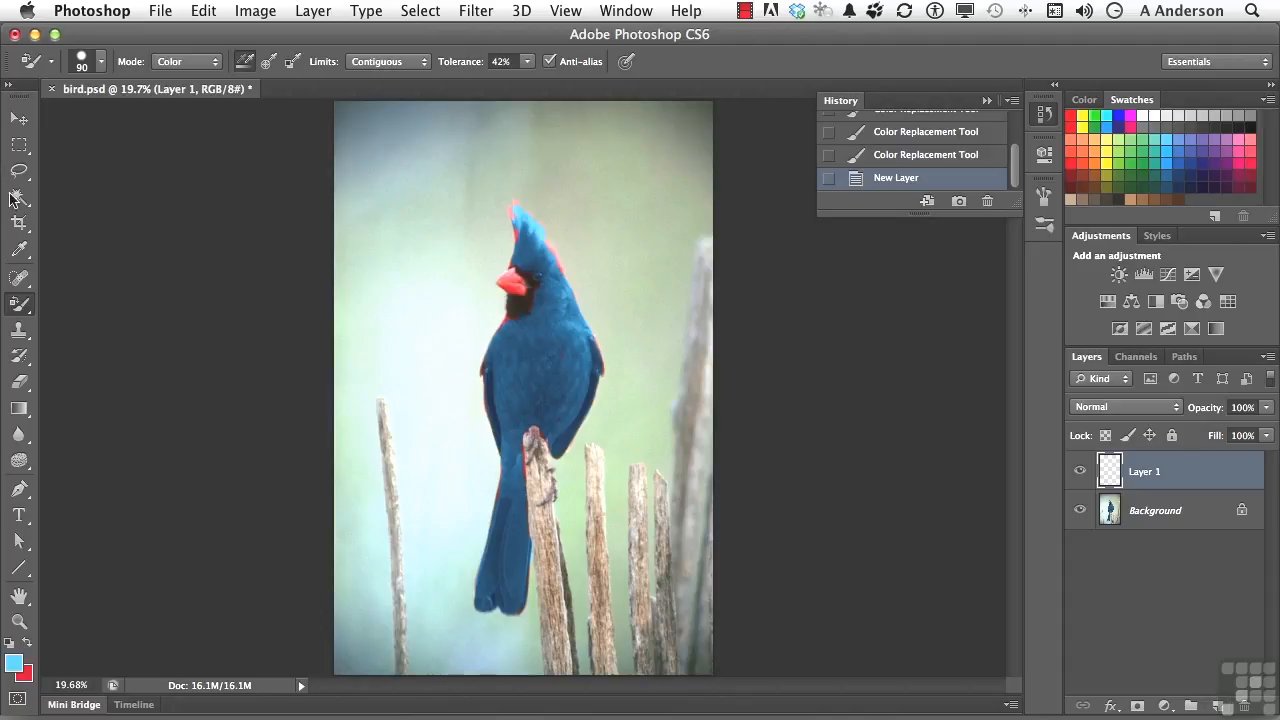
{"action": "left_click", "coordinate": [21, 359]}
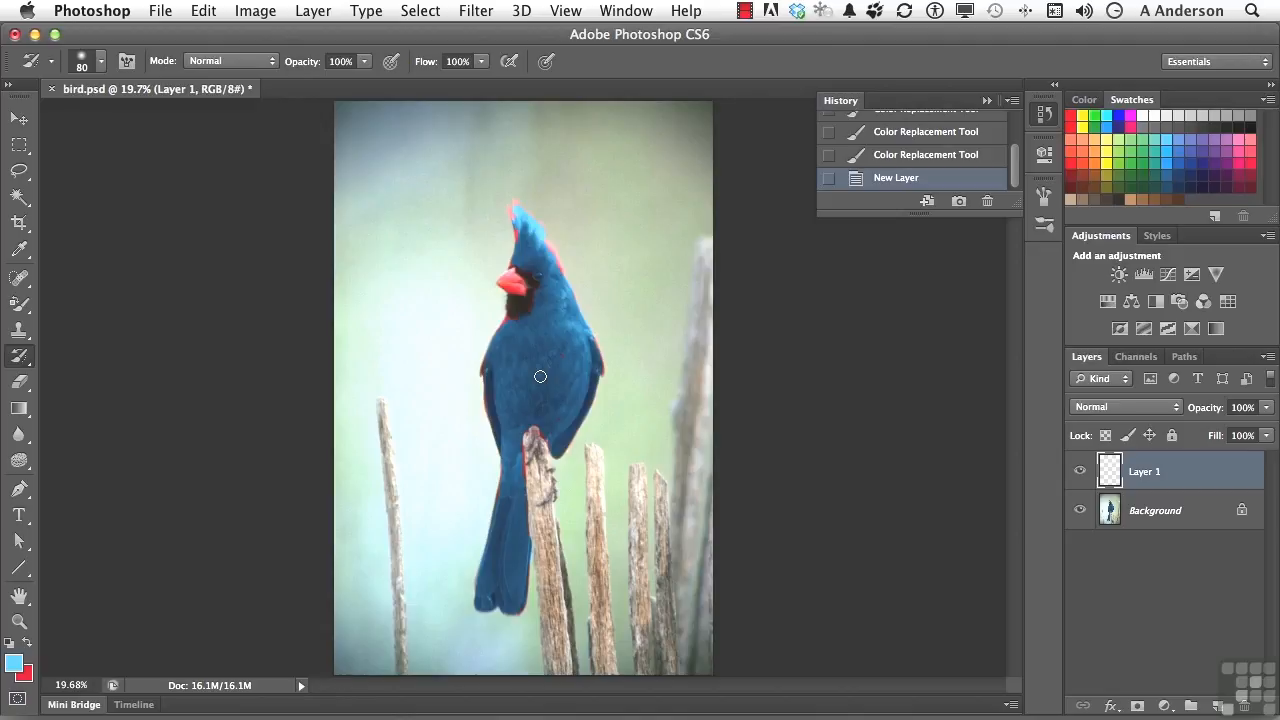
{"action": "key", "text": "bracketright"}
{"action": "key", "text": "bracketright"}
{"action": "key", "text": "bracketright"}
{"action": "key", "text": "bracketright"}
{"action": "key", "text": "bracketright"}
{"action": "key", "text": "bracketright"}
{"action": "key", "text": "bracketright"}
{"action": "key", "text": "bracketright"}
{"action": "mouse_move", "coordinate": [543, 371]}
{"action": "left_mouse_down"}
{"action": "mouse_move", "coordinate": [547, 322]}
{"action": "mouse_move", "coordinate": [515, 402]}
{"action": "mouse_move", "coordinate": [498, 357]}
{"action": "mouse_move", "coordinate": [516, 346]}
{"action": "mouse_move", "coordinate": [503, 357]}
{"action": "mouse_move", "coordinate": [506, 214]}
{"action": "mouse_move", "coordinate": [547, 236]}
{"action": "mouse_move", "coordinate": [601, 341]}
{"action": "mouse_move", "coordinate": [592, 335]}
{"action": "mouse_move", "coordinate": [565, 402]}
{"action": "mouse_move", "coordinate": [558, 449]}
{"action": "mouse_move", "coordinate": [576, 396]}
{"action": "mouse_move", "coordinate": [520, 461]}
{"action": "mouse_move", "coordinate": [498, 445]}
{"action": "mouse_move", "coordinate": [493, 361]}
{"action": "mouse_move", "coordinate": [491, 522]}
{"action": "mouse_move", "coordinate": [508, 453]}
{"action": "mouse_move", "coordinate": [496, 610]}
{"action": "mouse_move", "coordinate": [471, 607]}
{"action": "mouse_move", "coordinate": [488, 596]}
{"action": "mouse_move", "coordinate": [499, 379]}
{"action": "mouse_move", "coordinate": [491, 435]}
{"action": "mouse_move", "coordinate": [586, 365]}
{"action": "mouse_move", "coordinate": [568, 440]}
{"action": "mouse_move", "coordinate": [587, 314]}
{"action": "mouse_move", "coordinate": [566, 323]}
{"action": "mouse_move", "coordinate": [520, 212]}
{"action": "mouse_move", "coordinate": [507, 399]}
{"action": "left_mouse_up"}
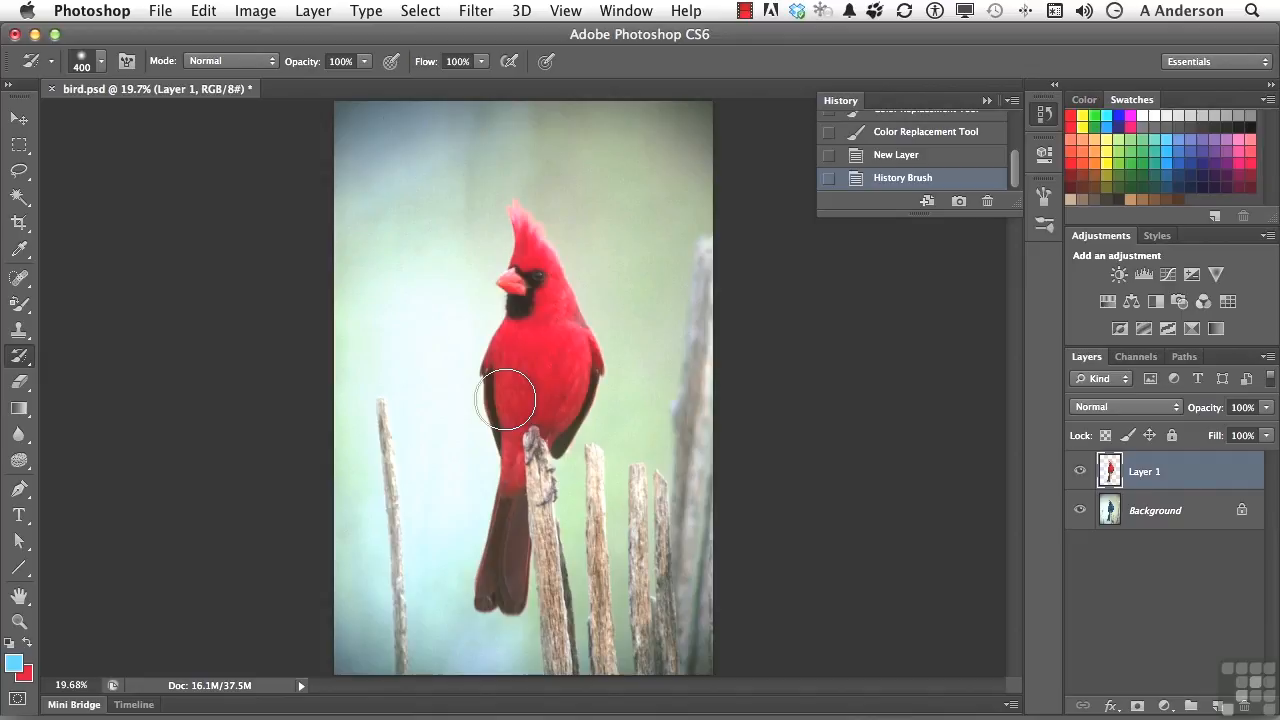
Check the restored bird with the Background layer temporarily hidden, and lower Layer 1's opacity to 52%.
{"action": "left_click", "coordinate": [1080, 512]}
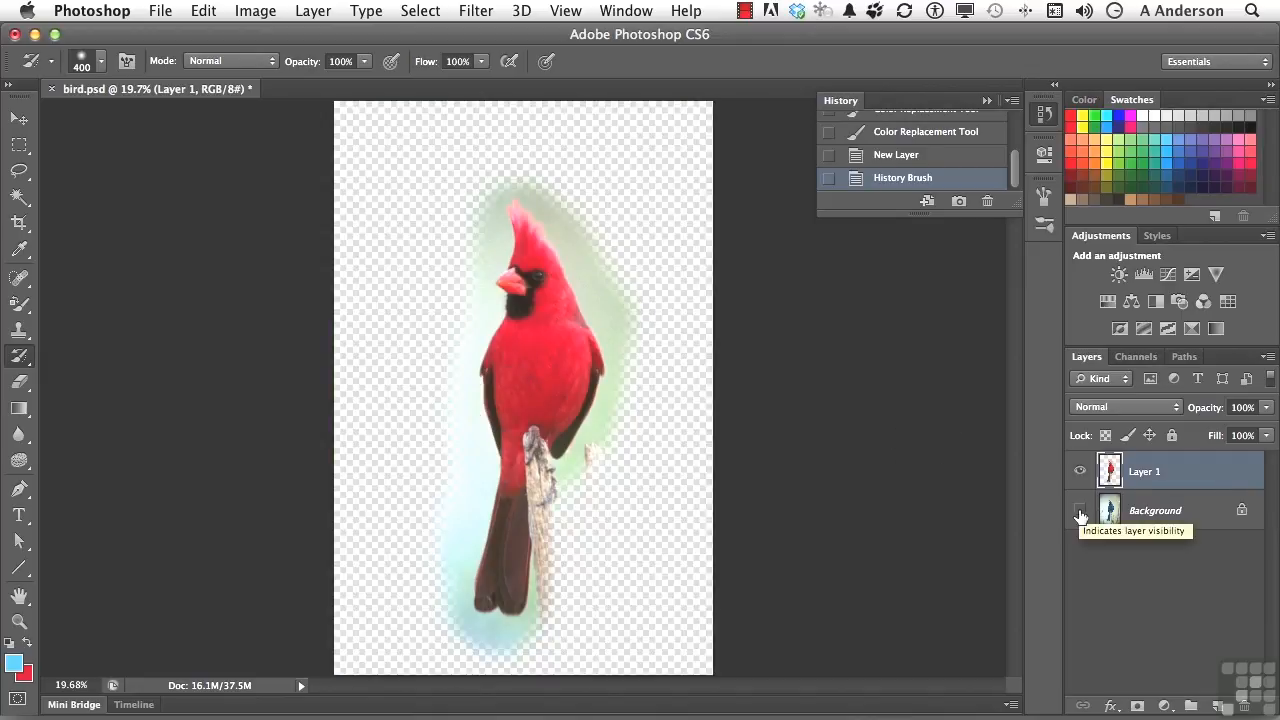
{"action": "left_click", "coordinate": [1080, 512]}
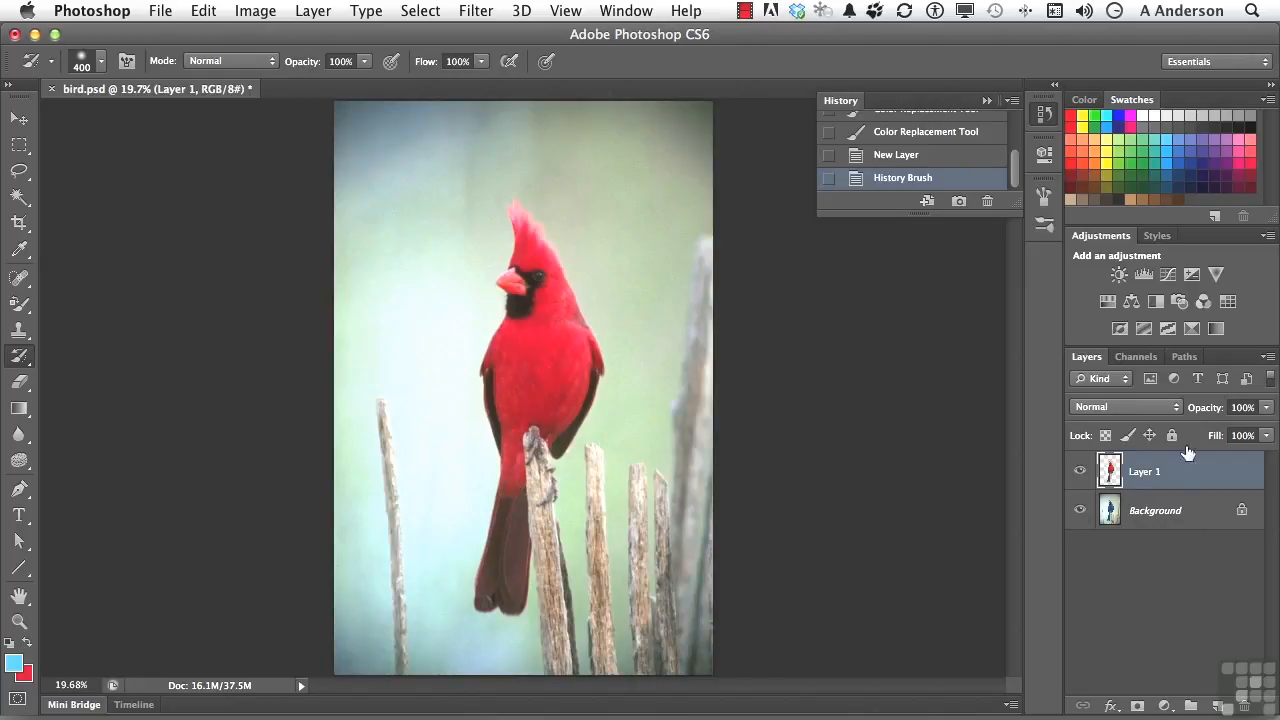
{"action": "left_click_drag", "start_coordinate": [1207, 414], "coordinate": [1160, 414]}
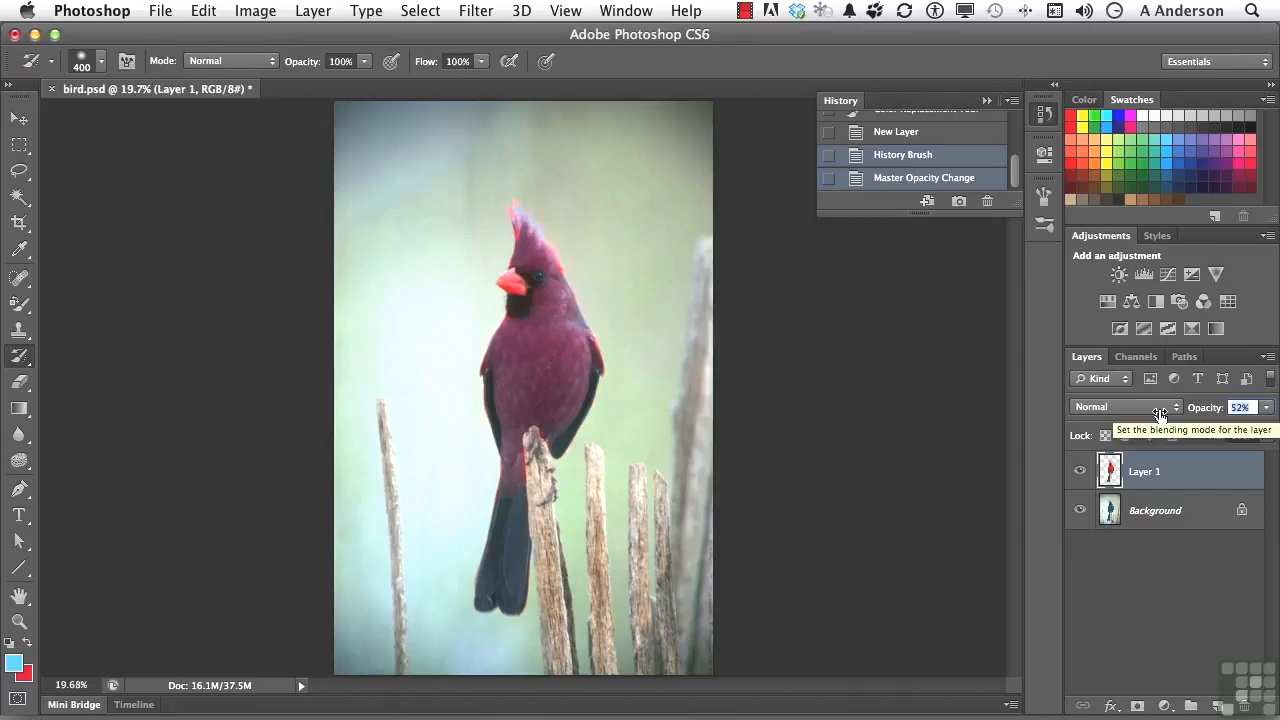